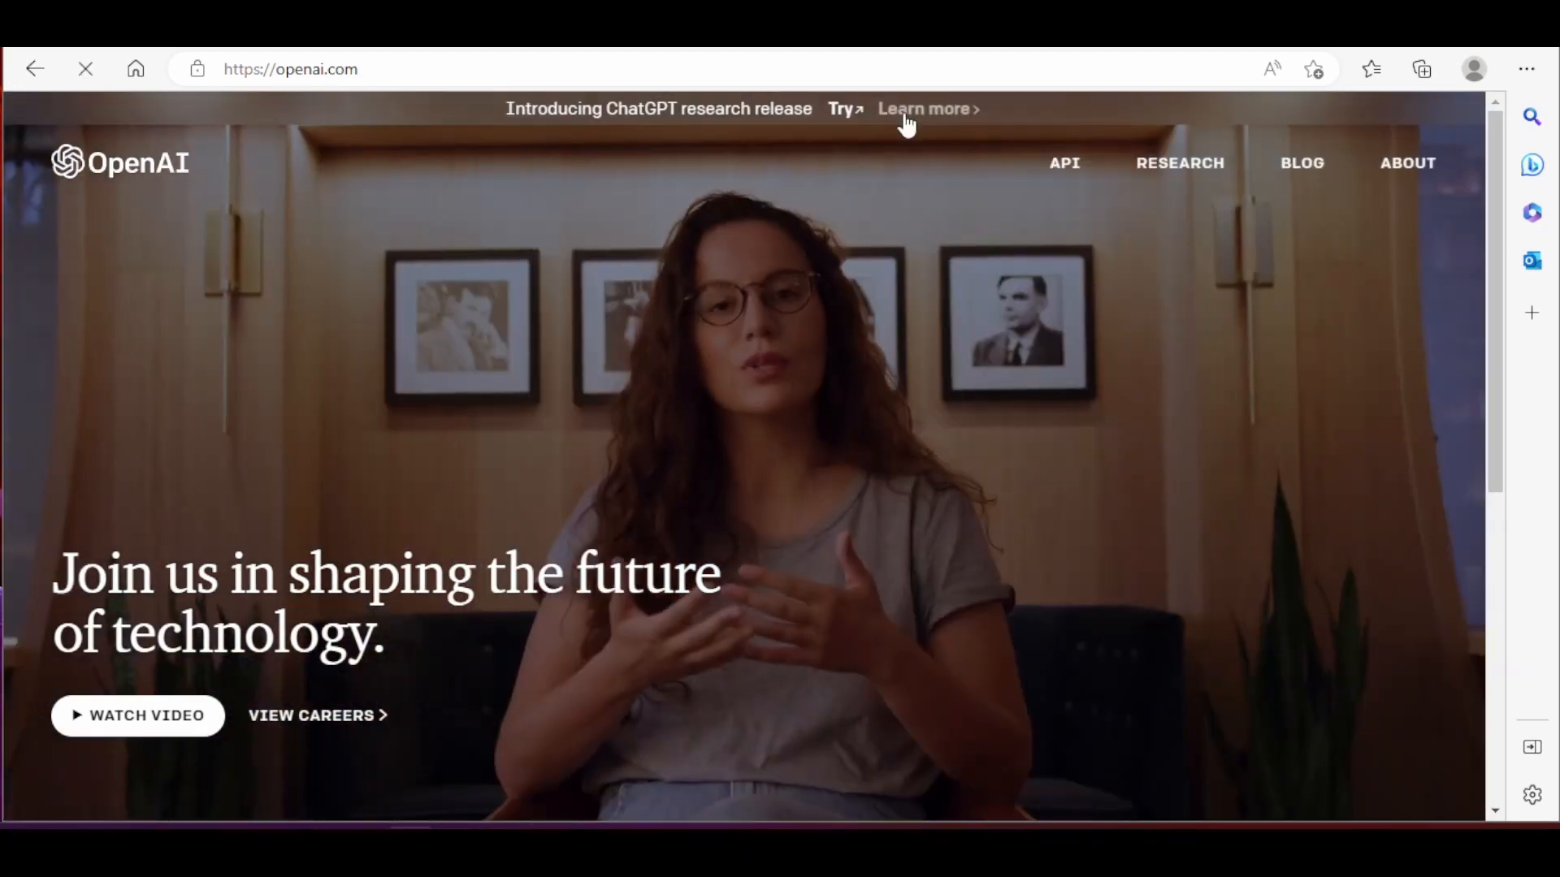
- Open the article about the ChatGPT research release and launch ChatGPT from it
left_click(905, 112)
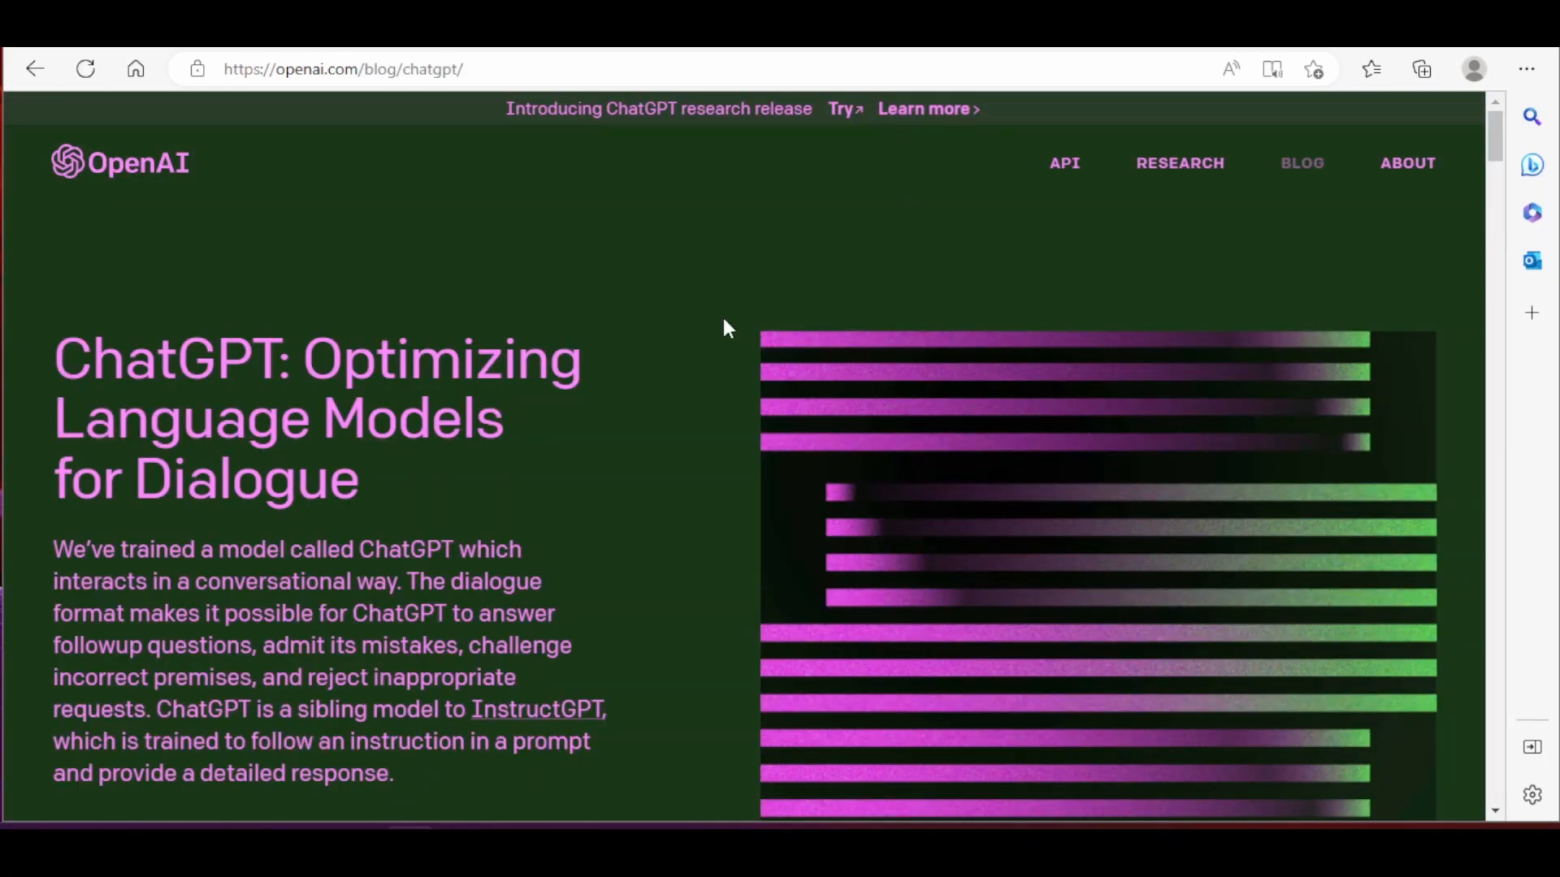
scroll(630, 442, "down", 4)
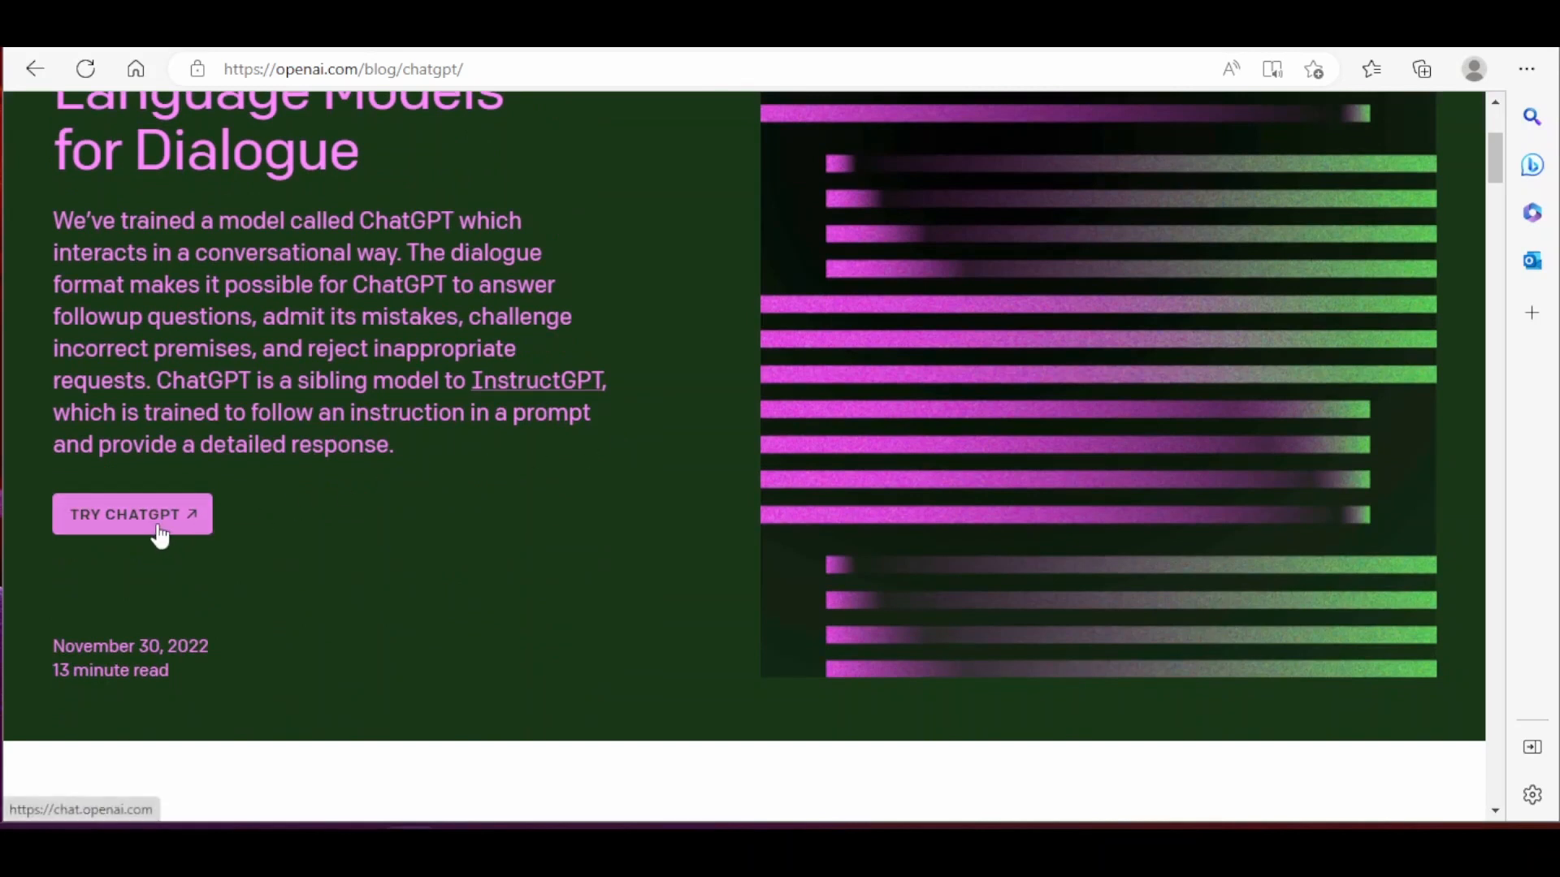
left_click(160, 528)
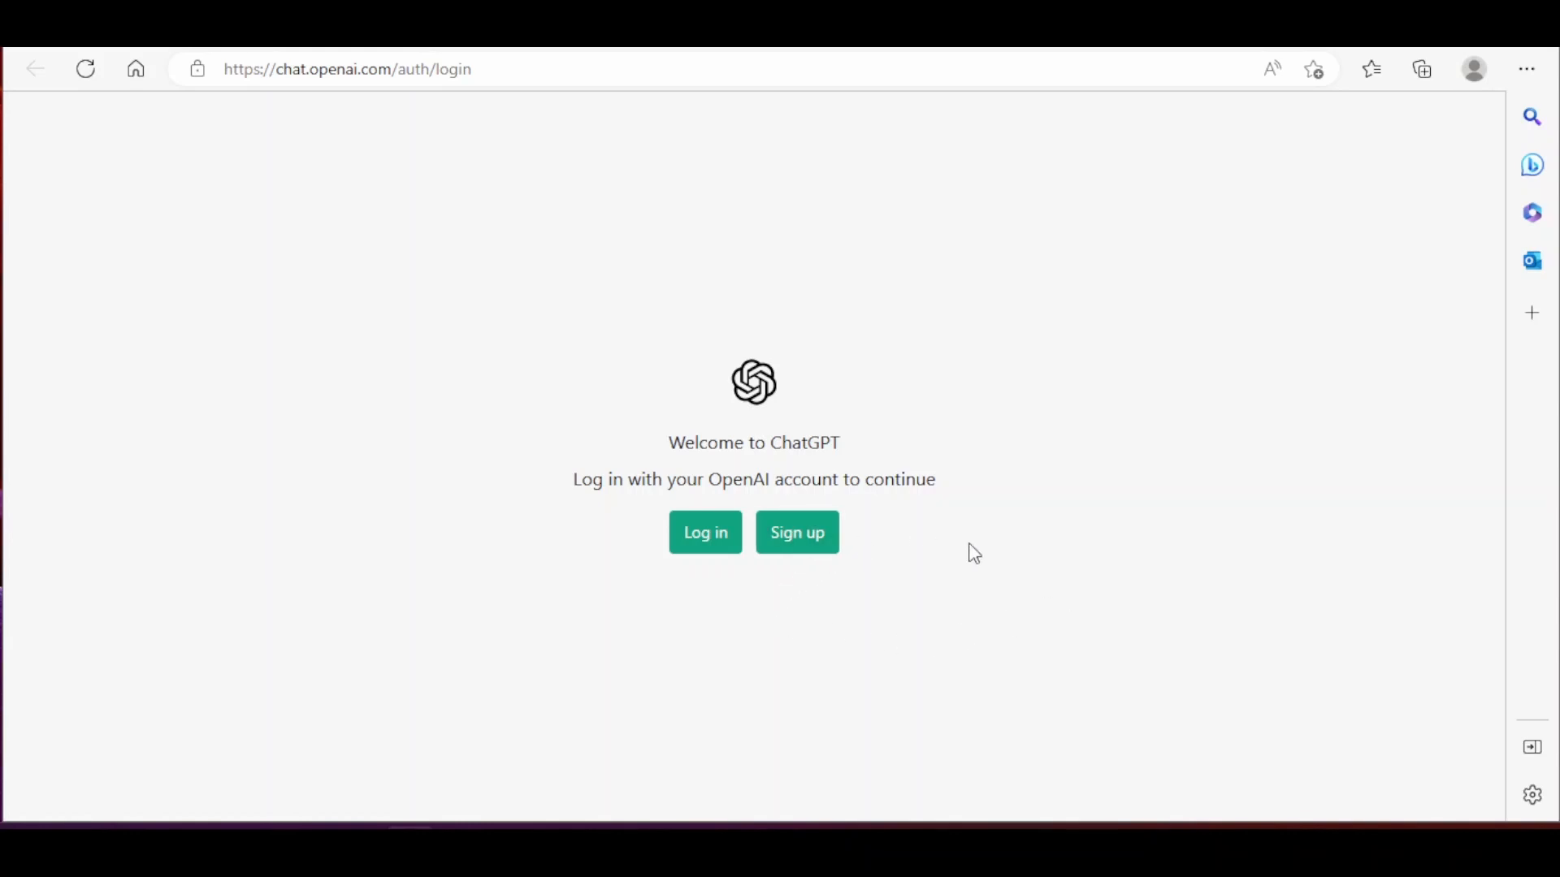
- Open the account sign-up form and look over its registration options
left_click(814, 537)
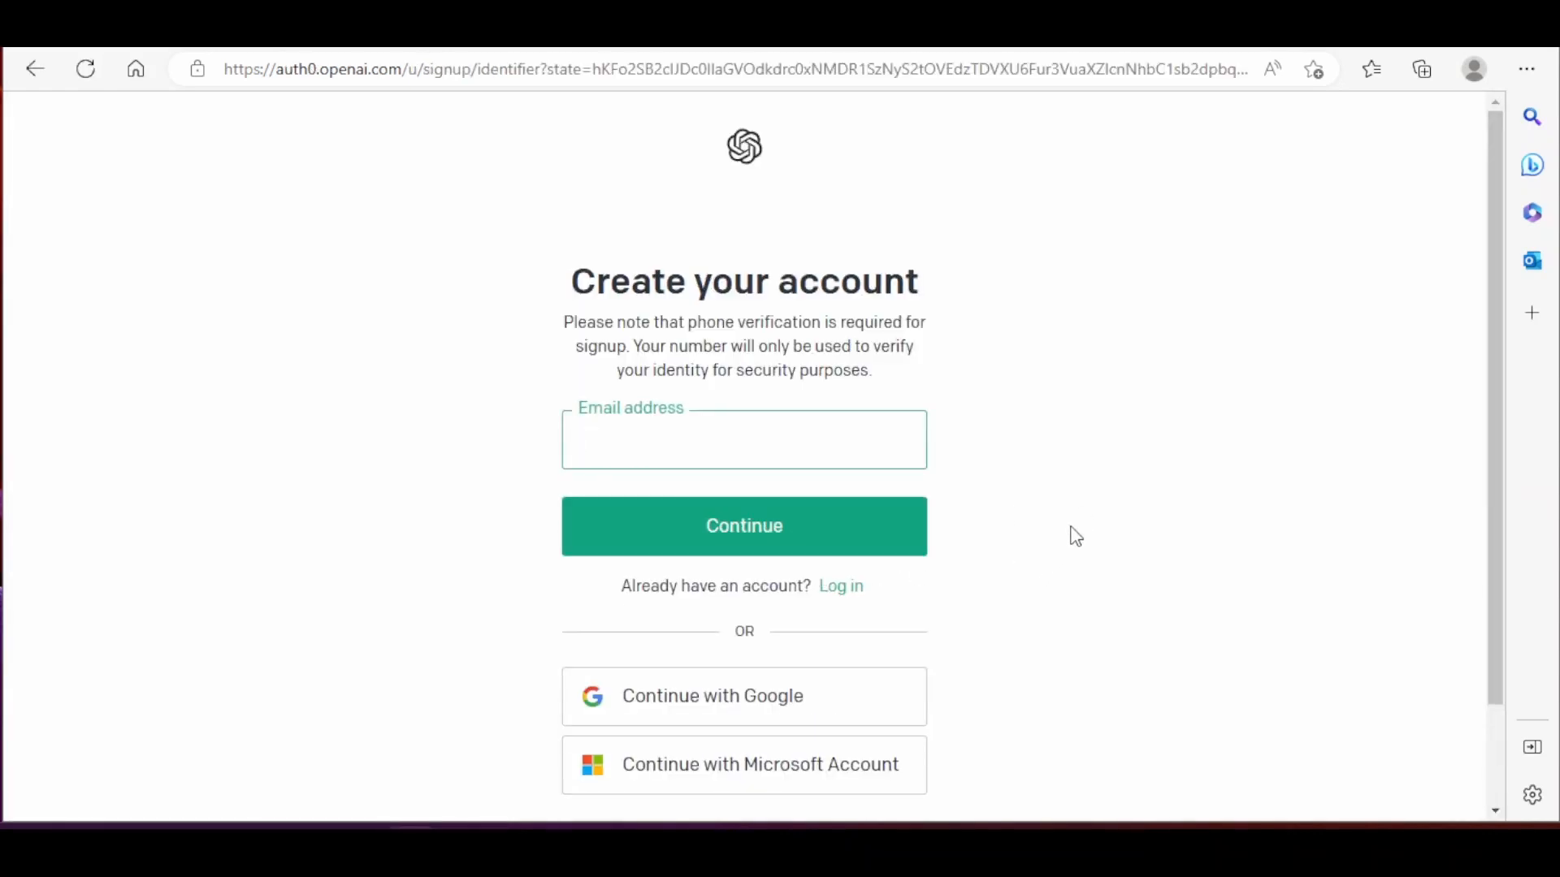
scroll(1074, 538, "down", 2)
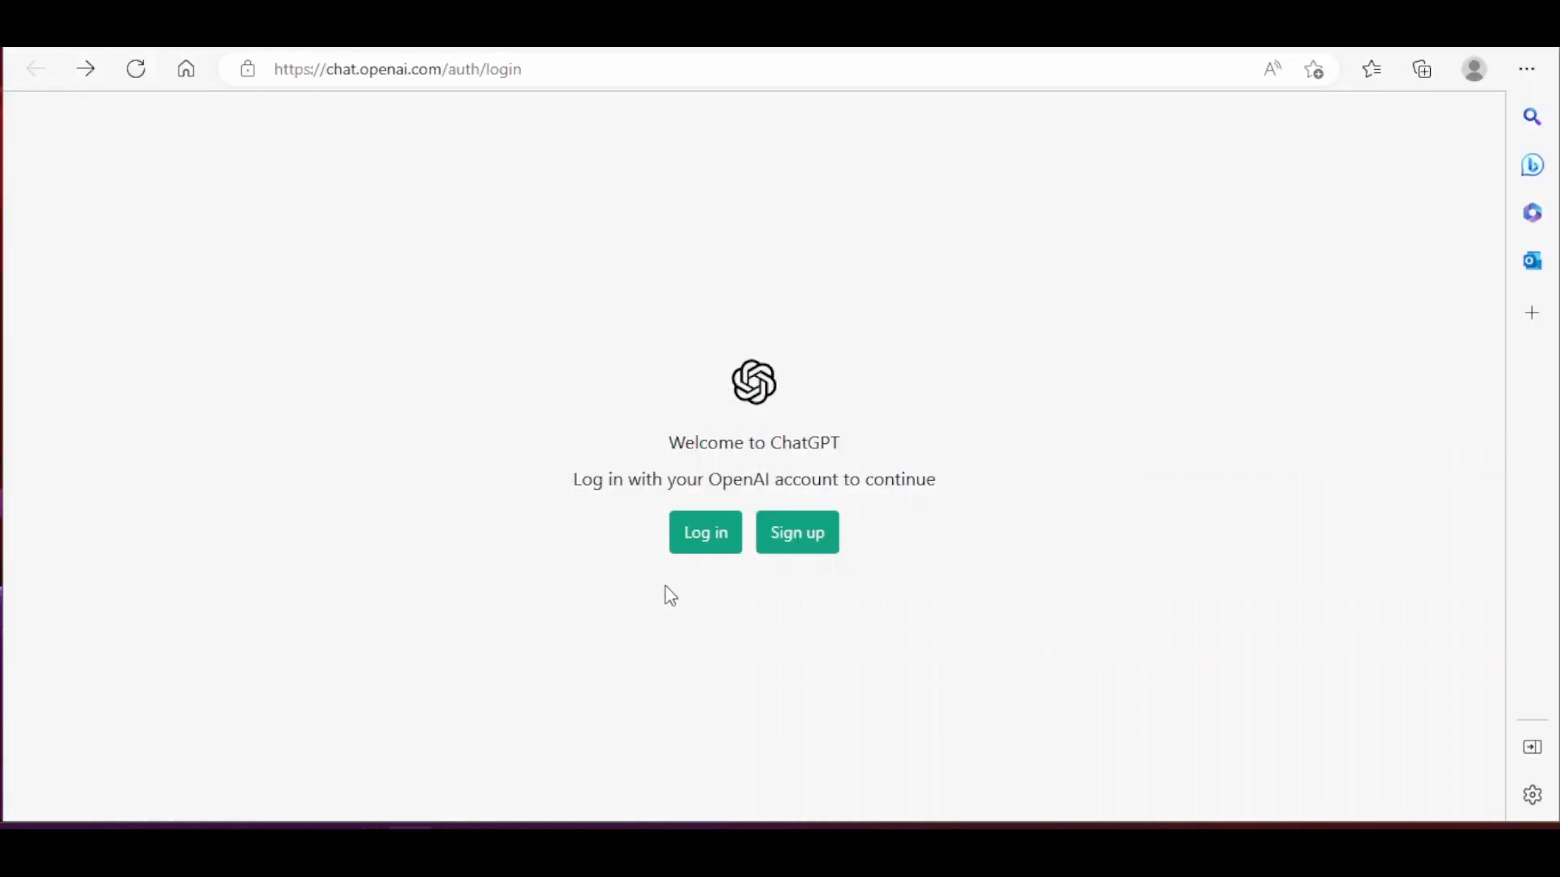
- Log in with a Google account and ask the chatbot "can you introduce yourself?"
left_click(715, 542)
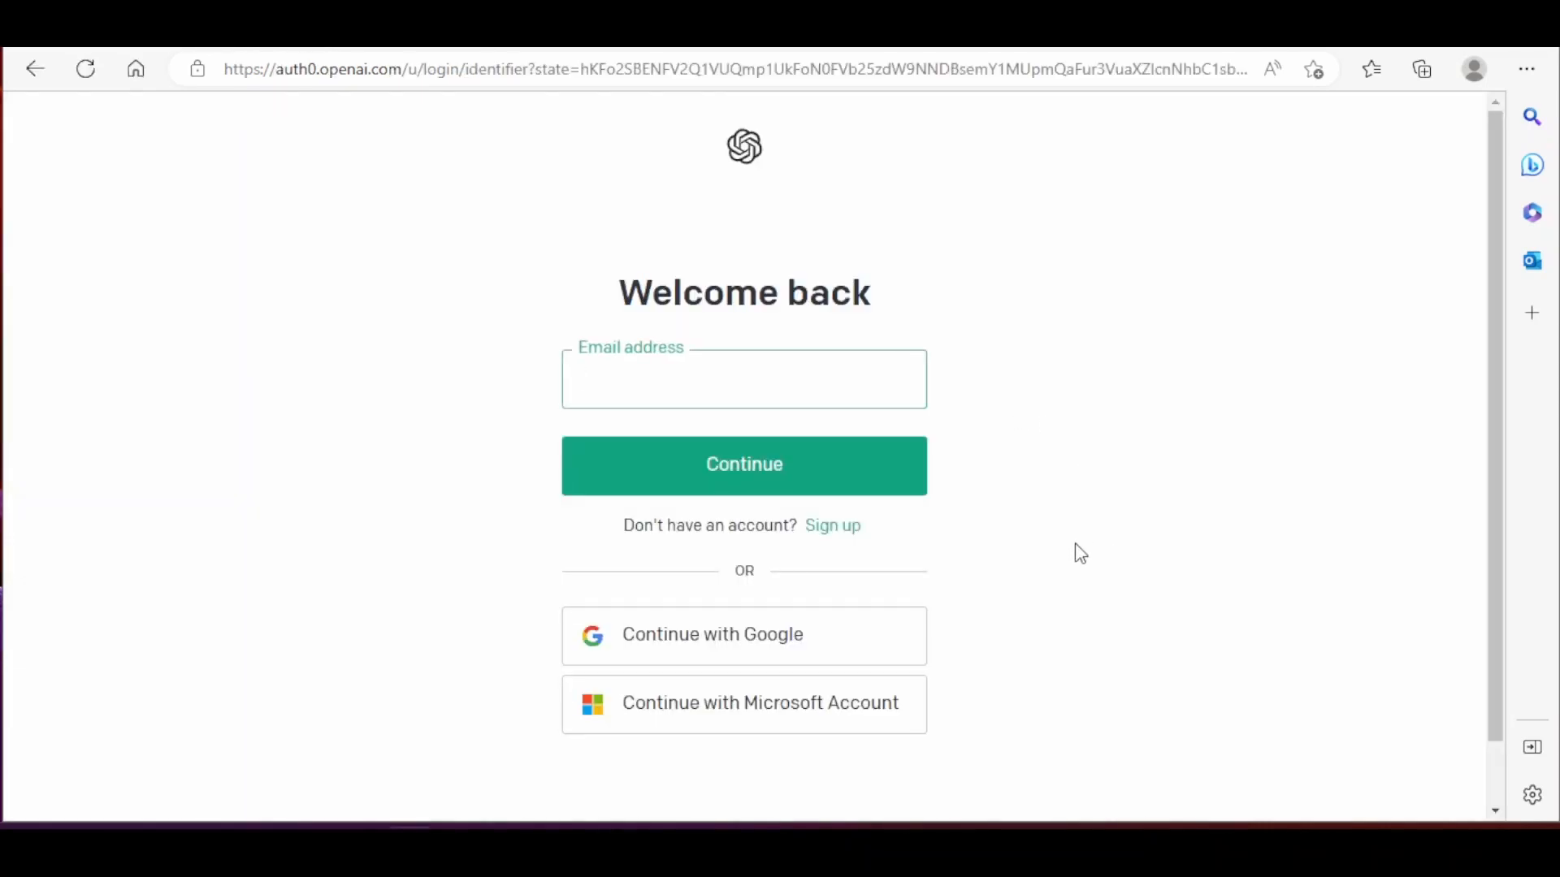
left_click(788, 650)
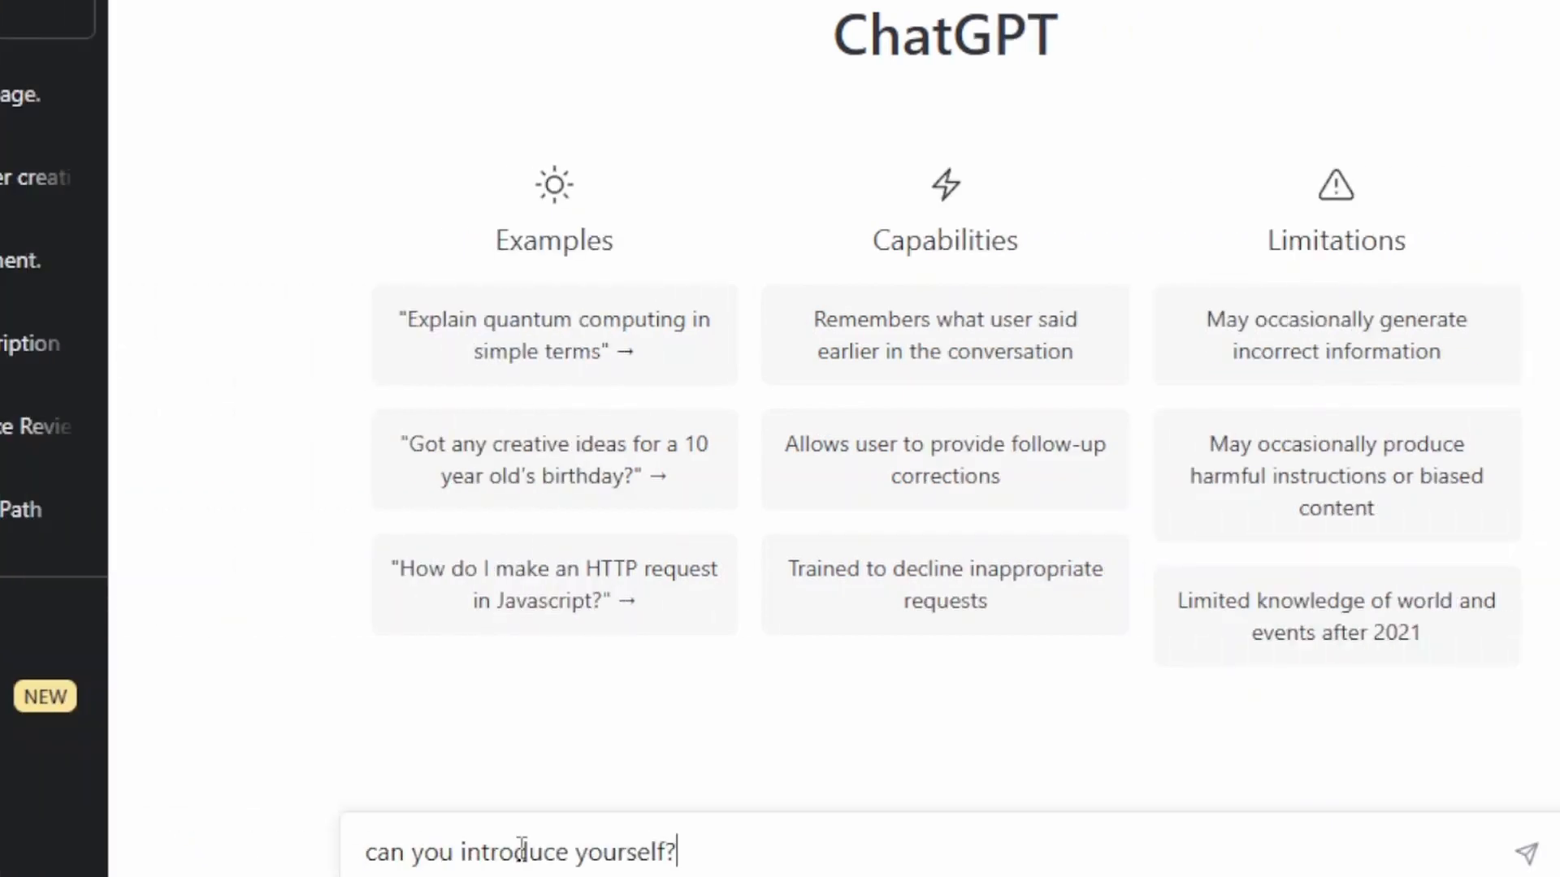
key("Return")
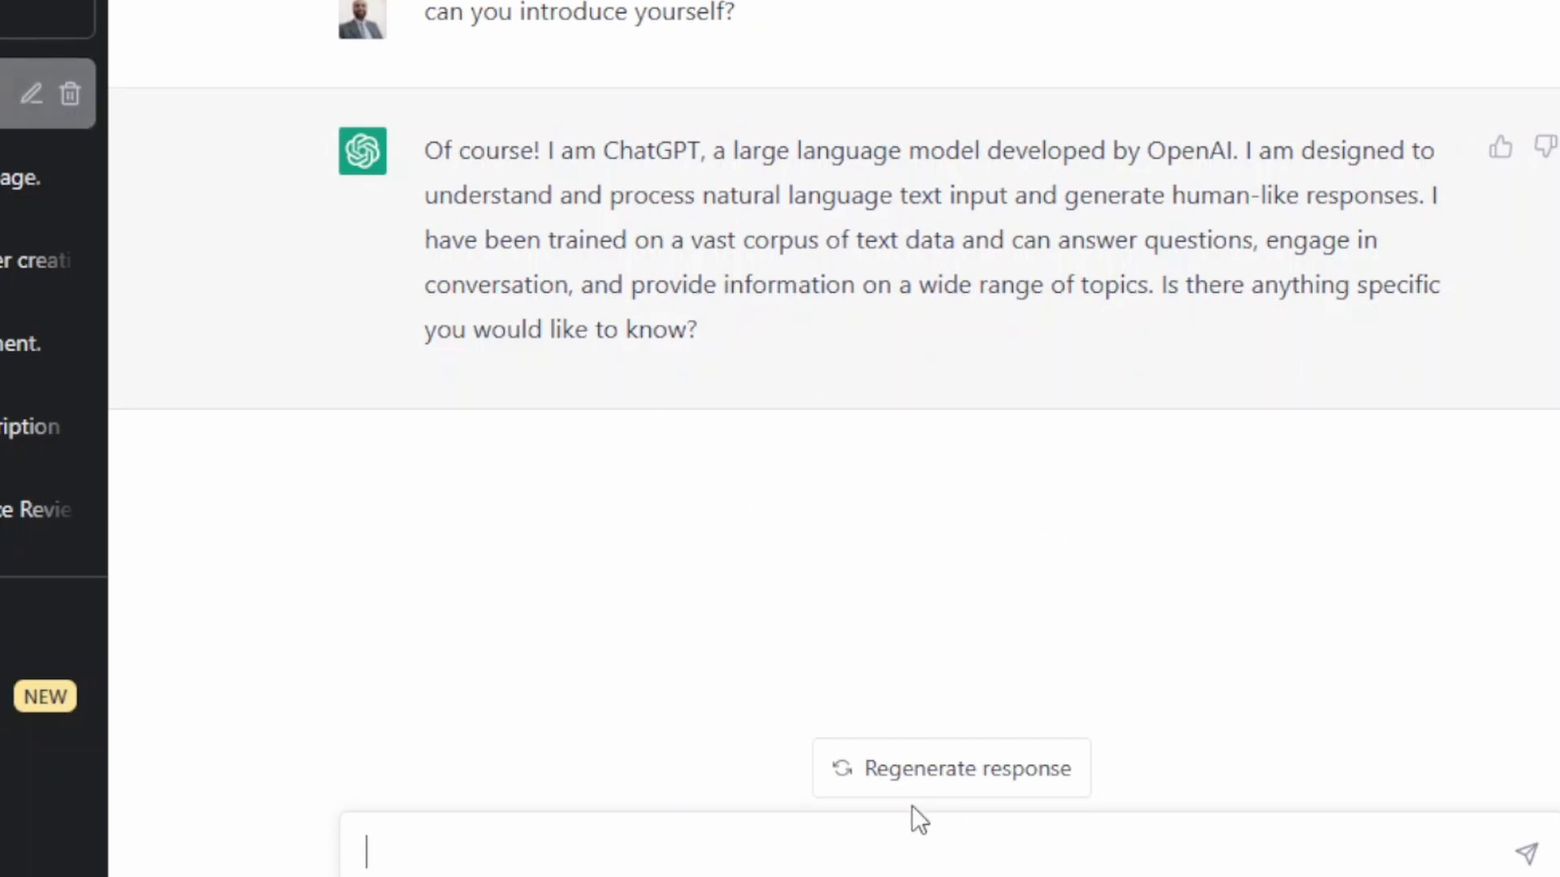
- Ask the chatbot "can you translate this in urdu?"
type("can you ")
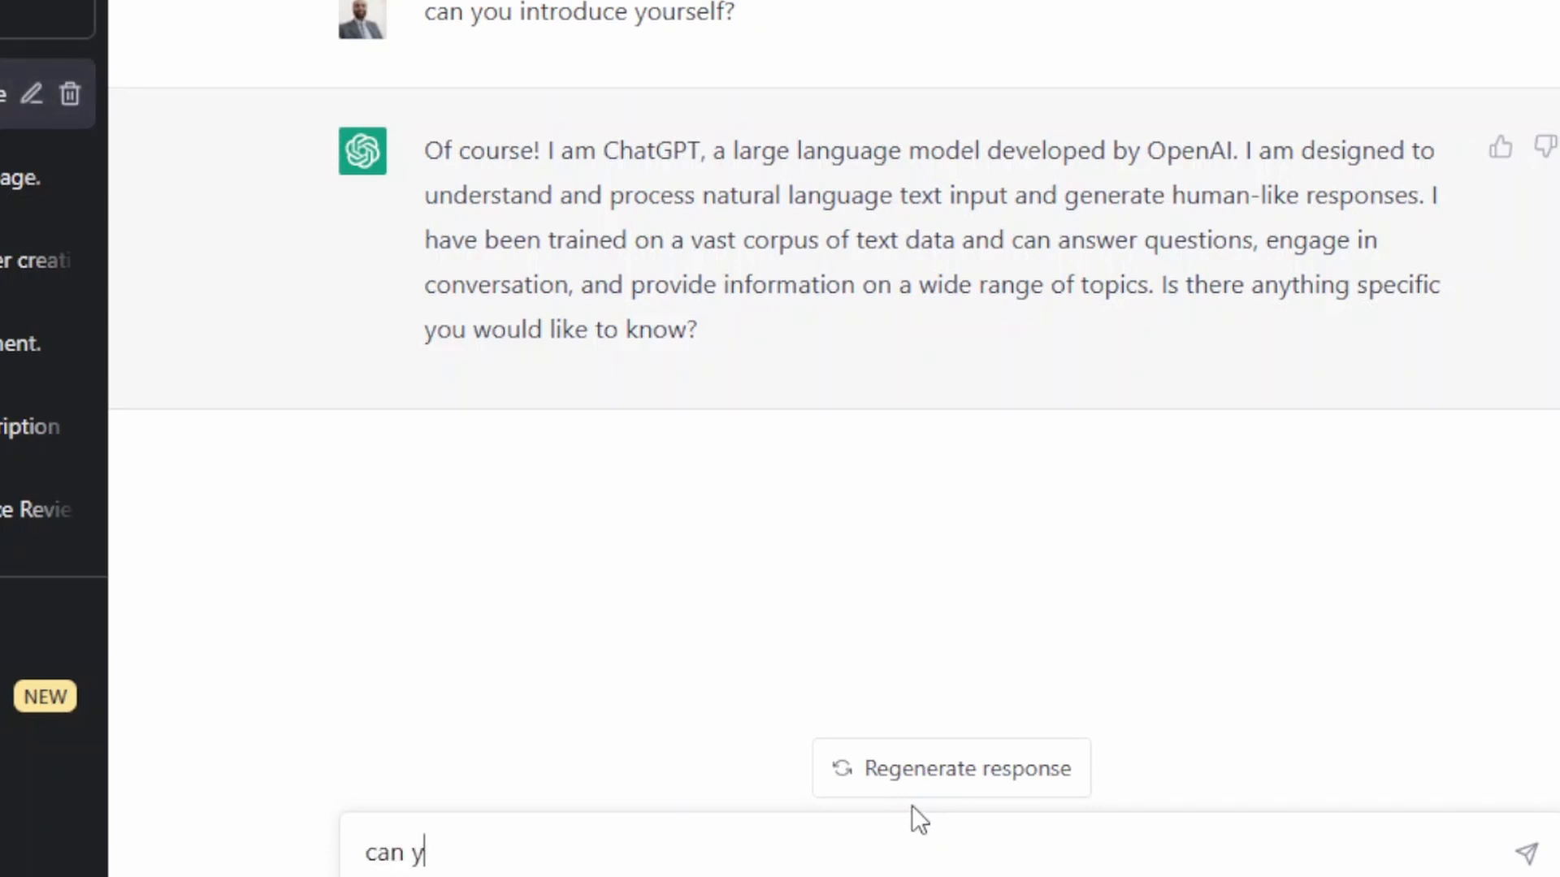
type("translarte in urdu?")
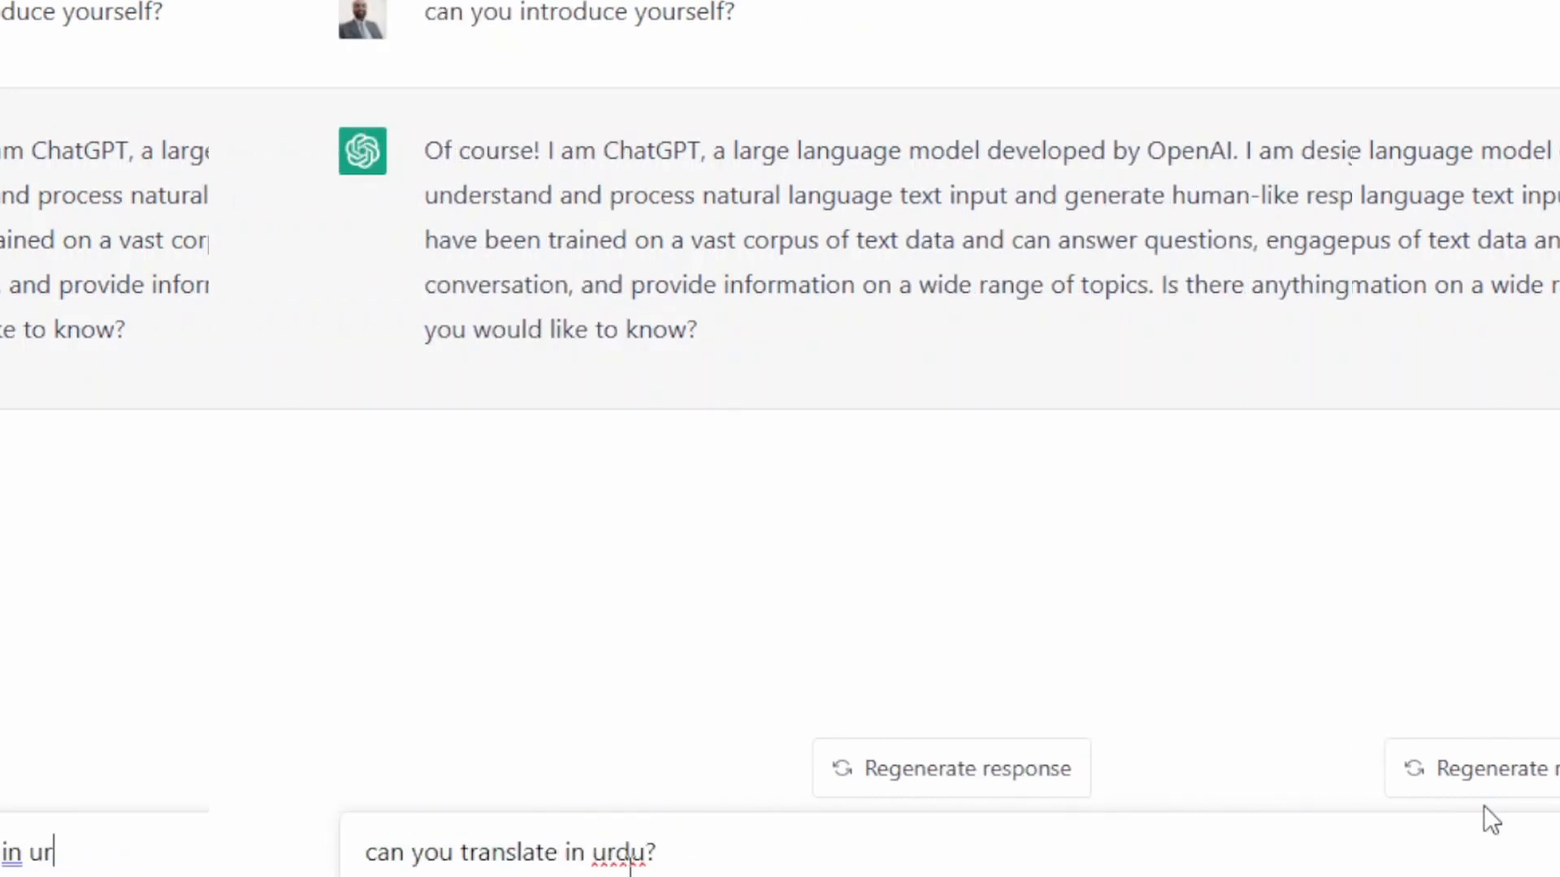
left_click(694, 849)
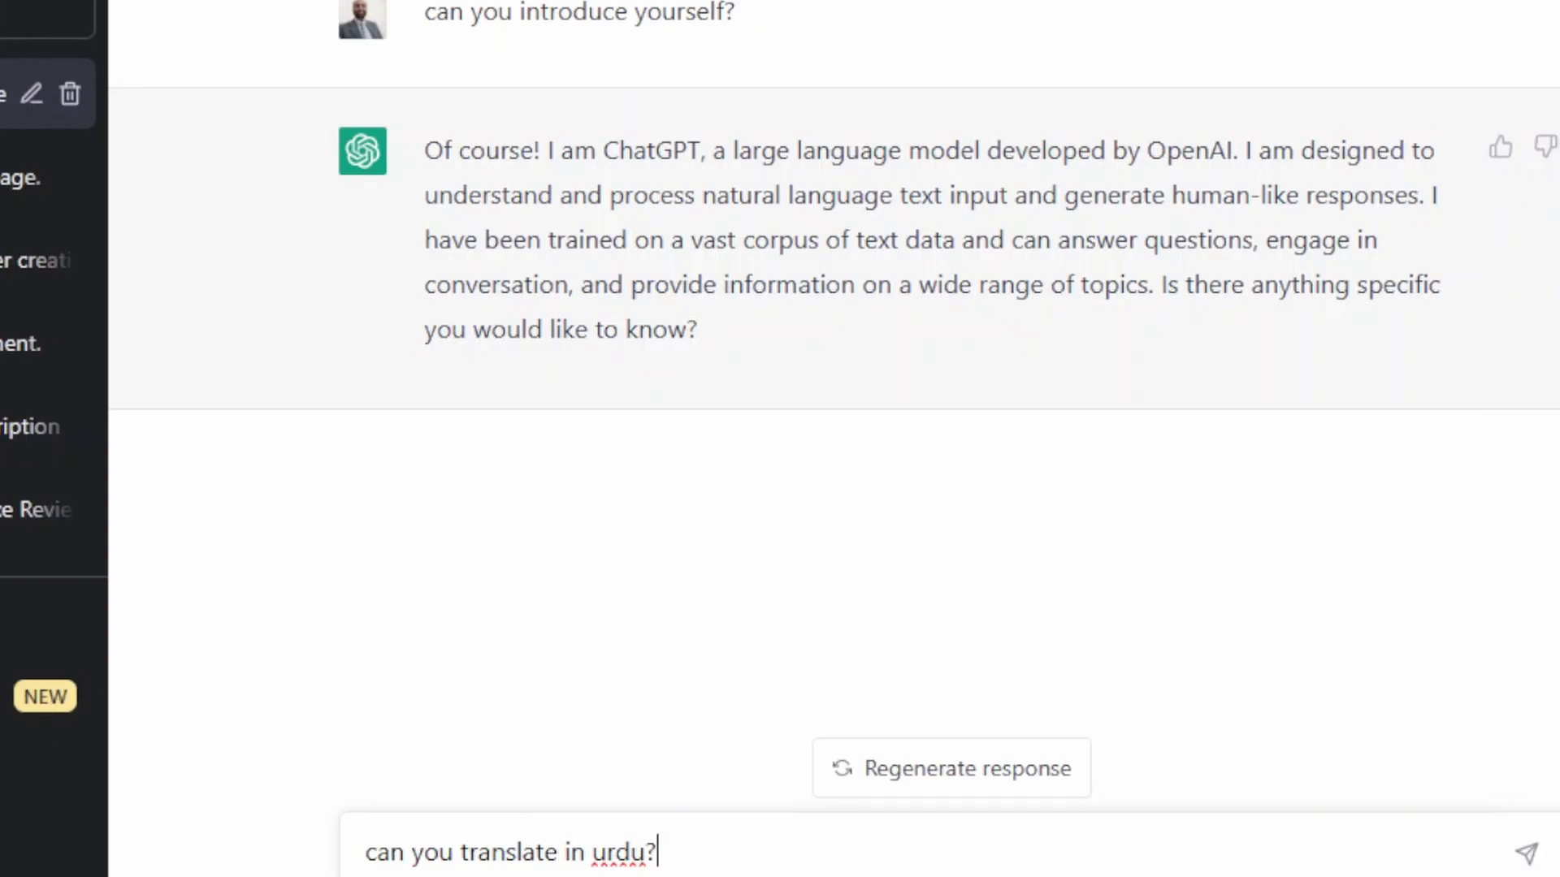
left_click(567, 851)
type("this")
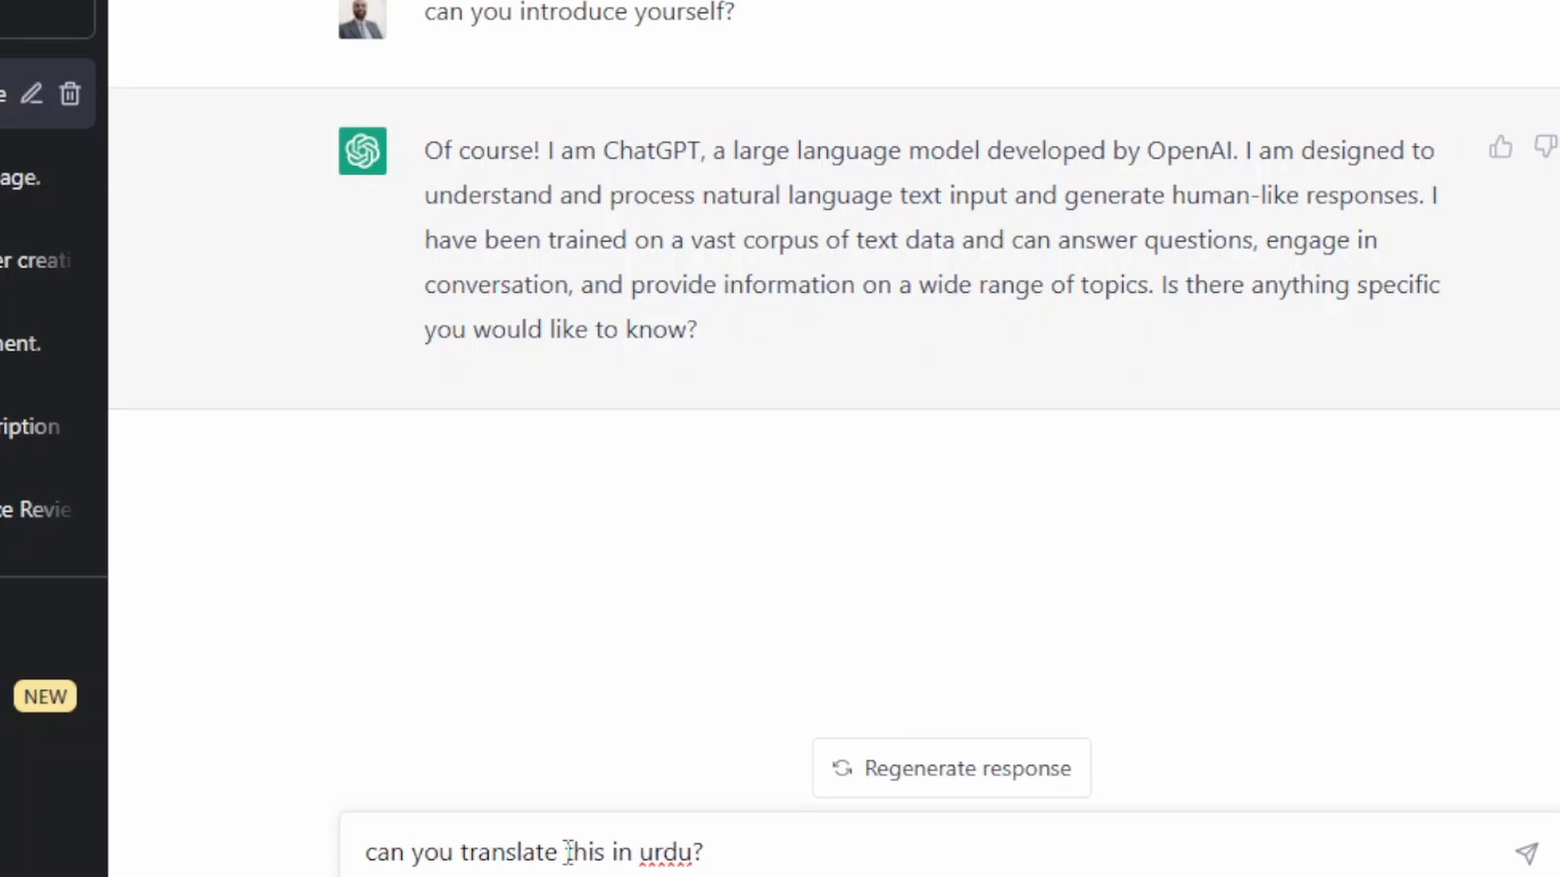
left_click(755, 857)
key("Return")
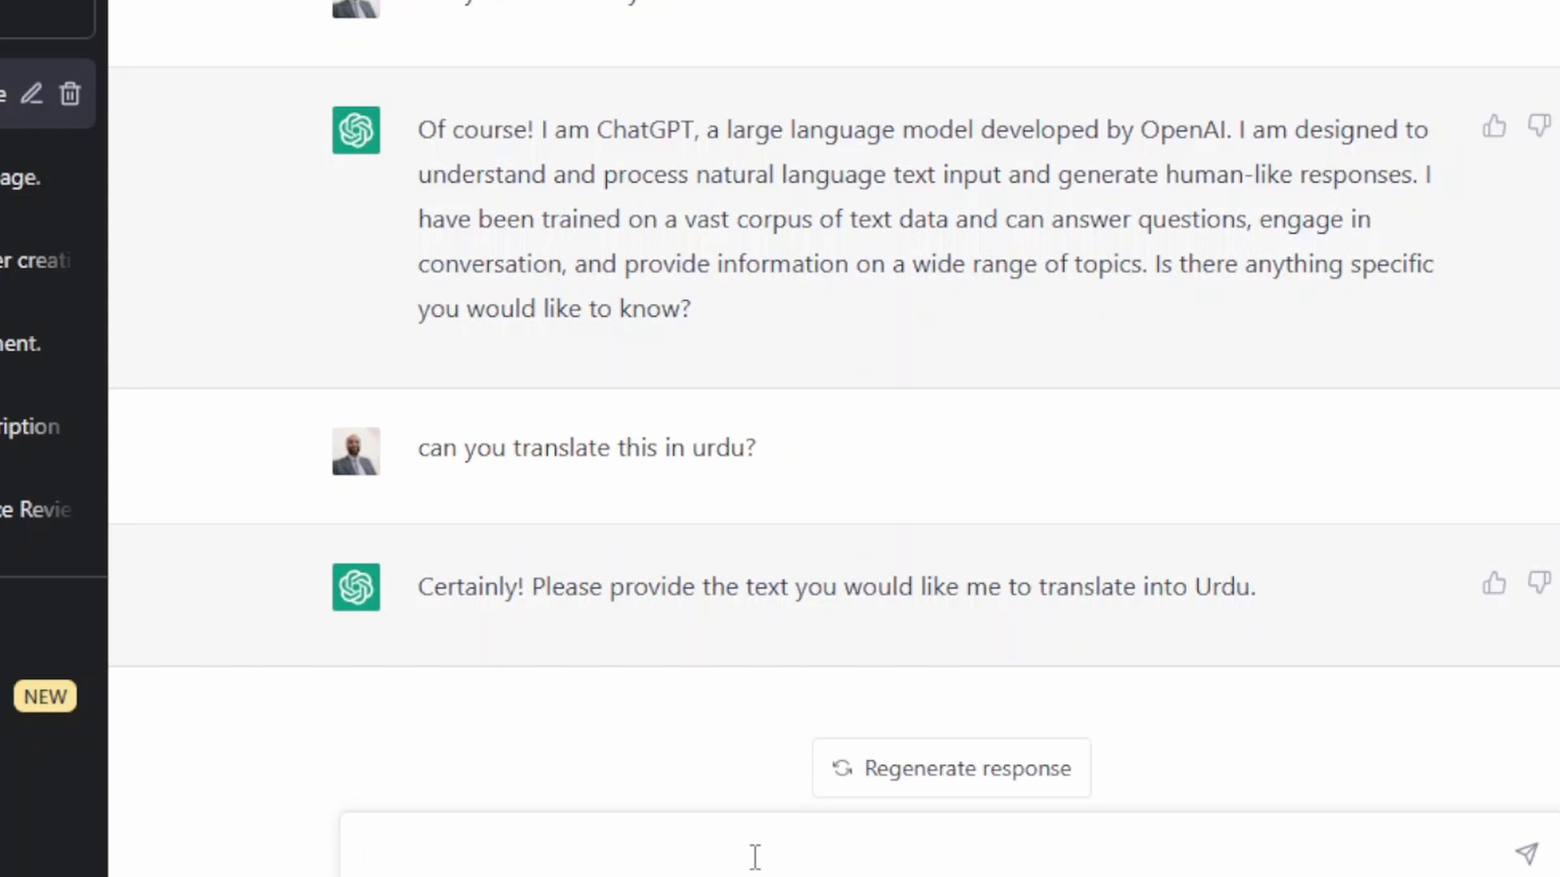
- Clarify the translation request by sending "i mean, your introduction"
type("i mean ")
type("a")
key("BackSpace")
key("BackSpace")
type(", your ")
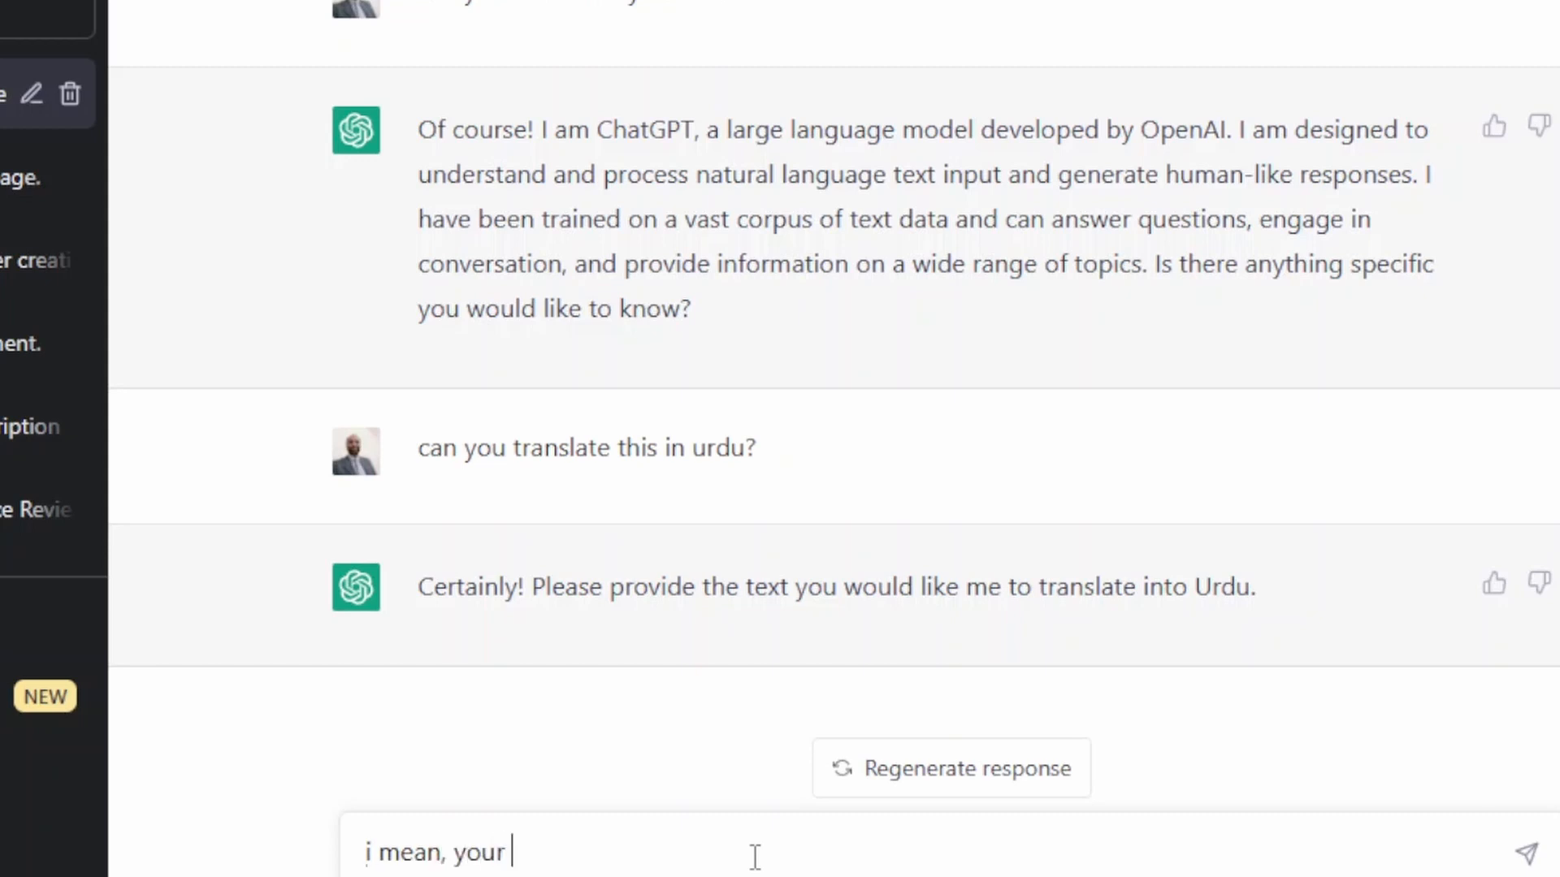
type("introduction")
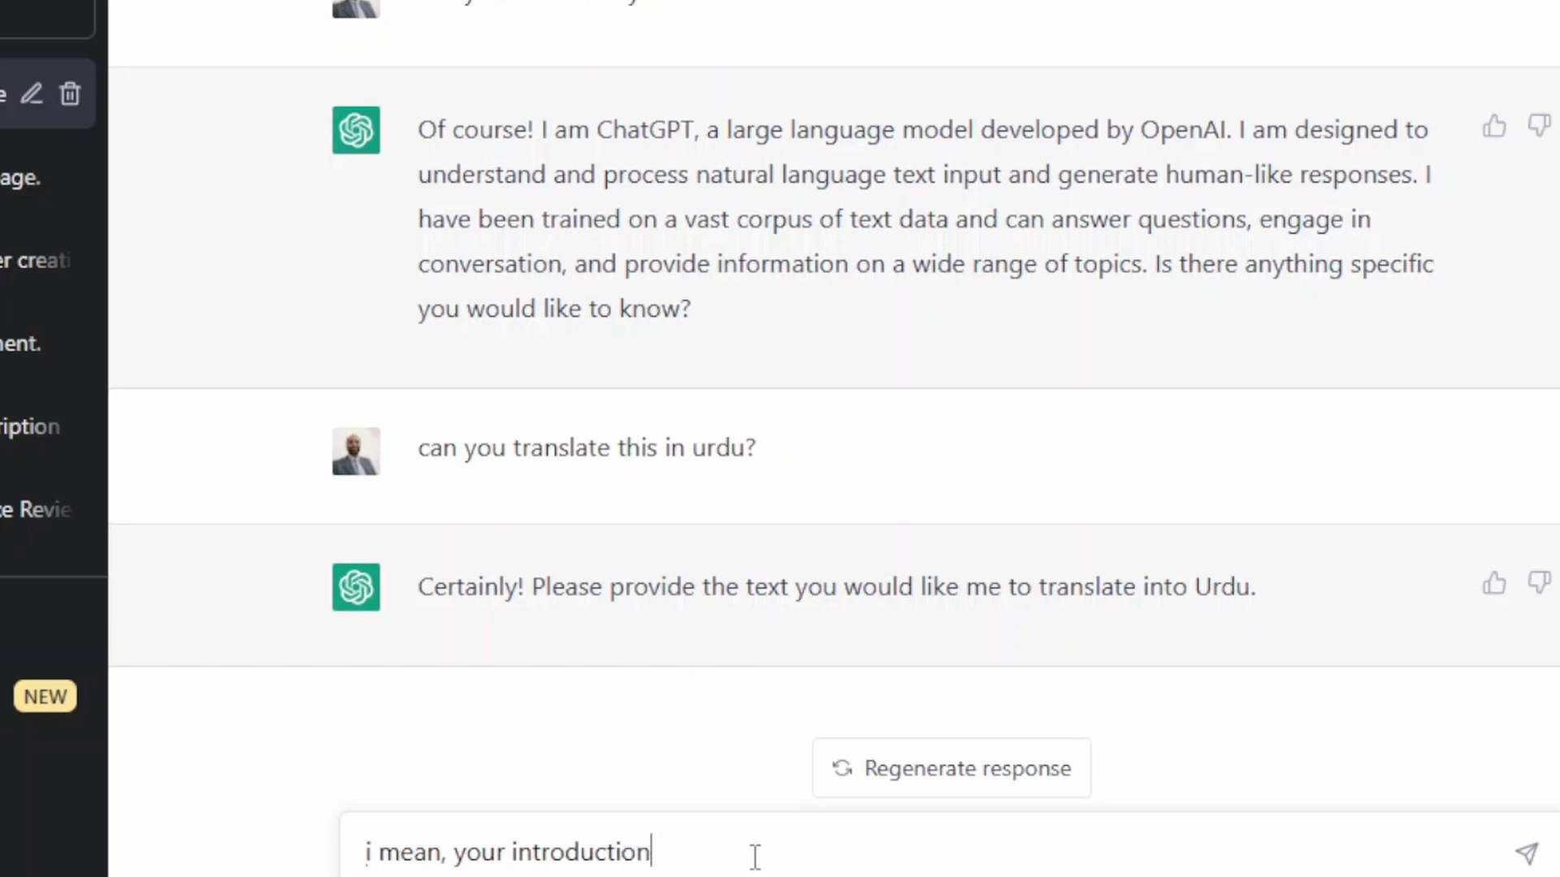
key("Return")
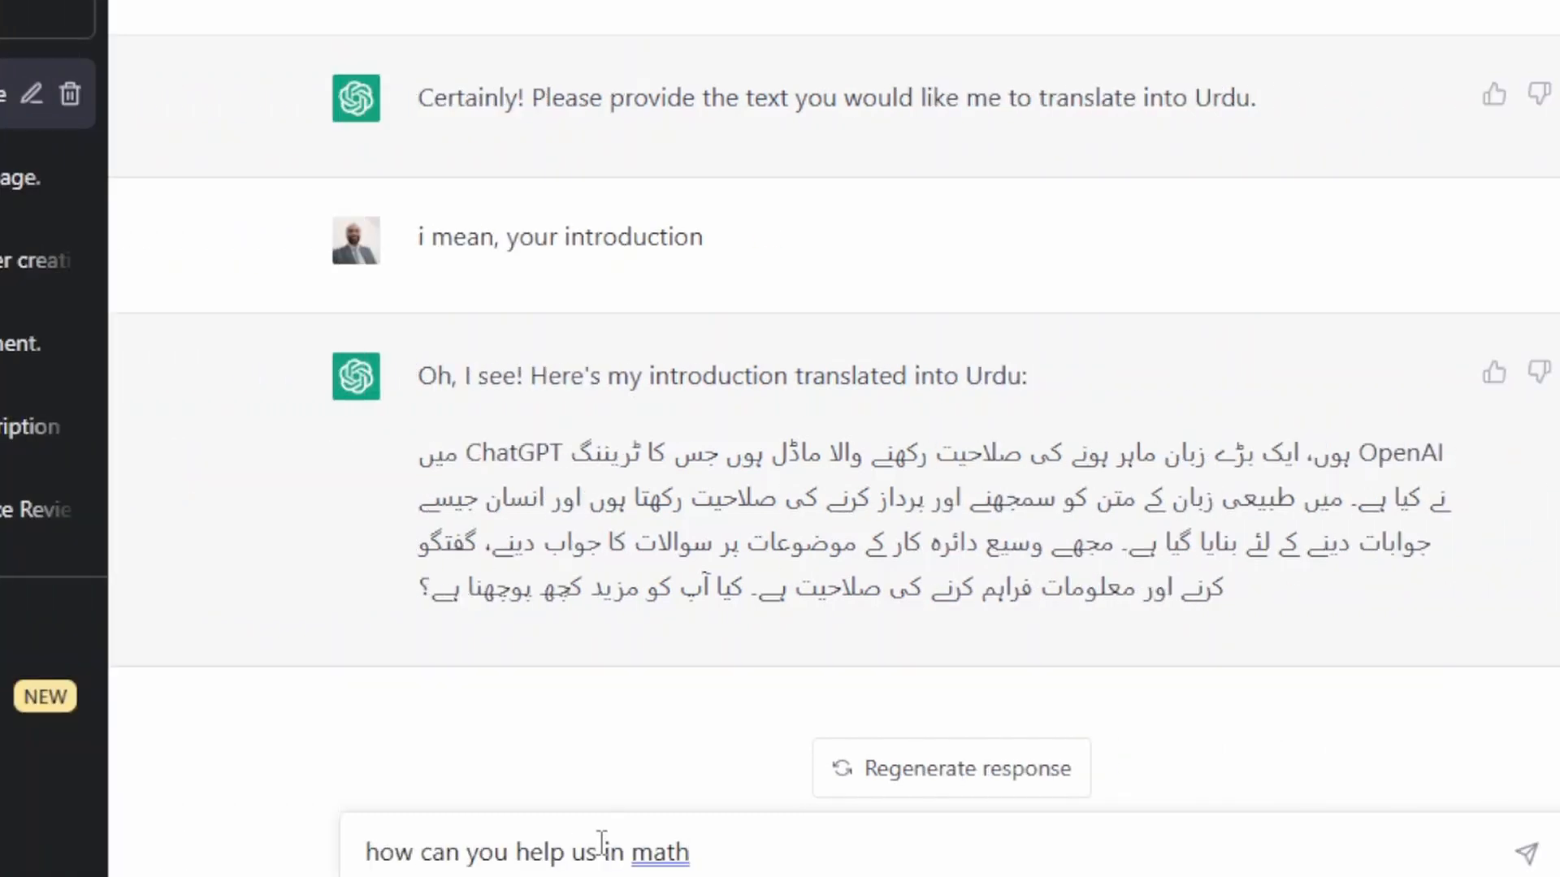
- Ask "how can you help us in math?" and follow up with "can you help us to solve derivatives?"
type("?")
key("Return")
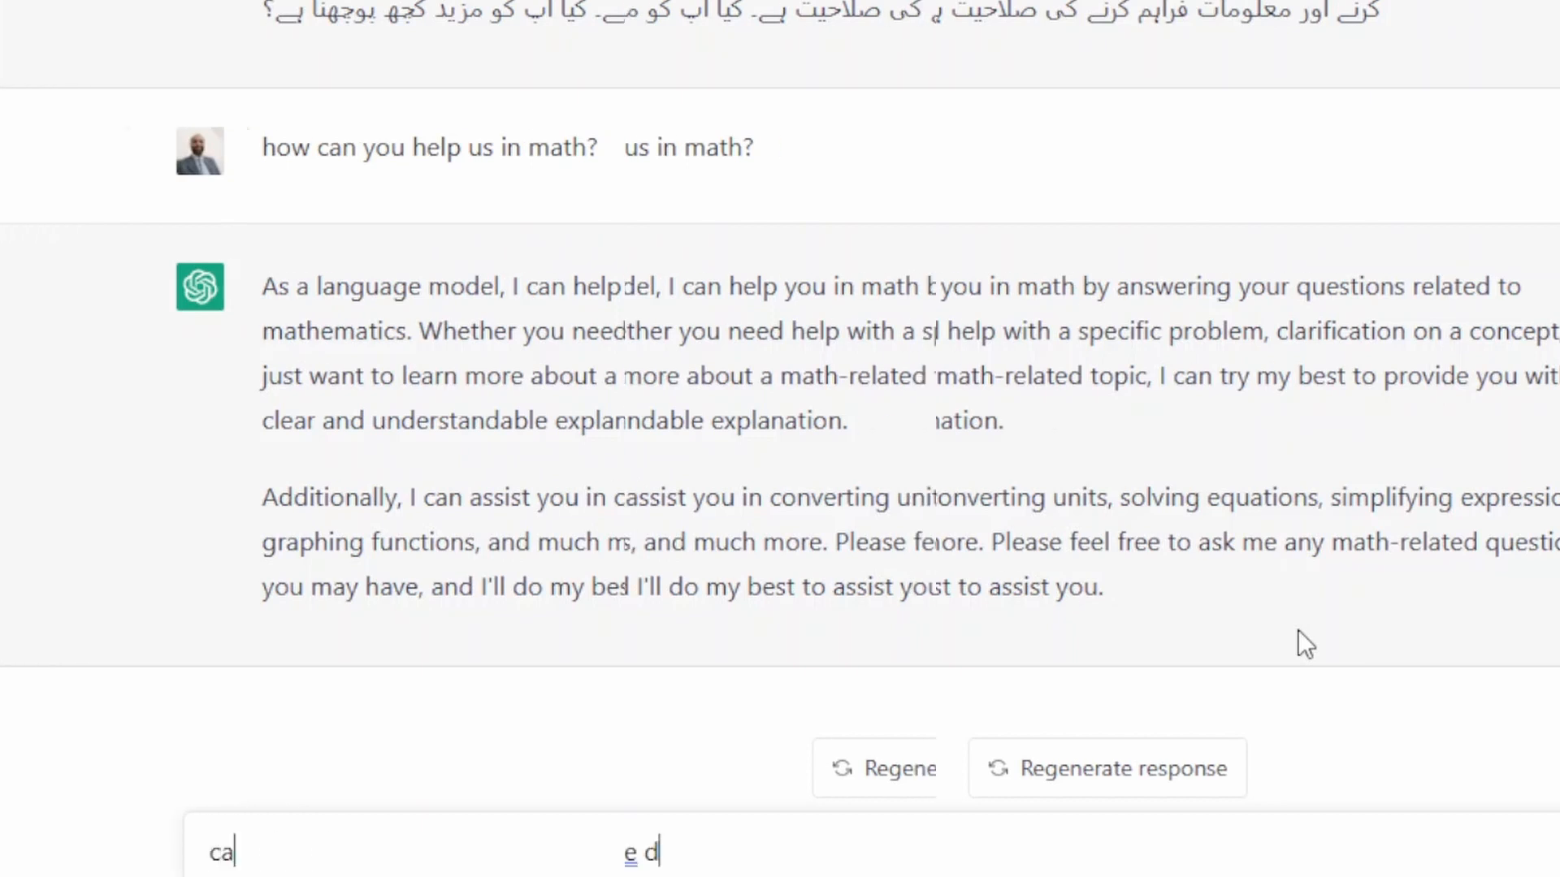
type("rivative")
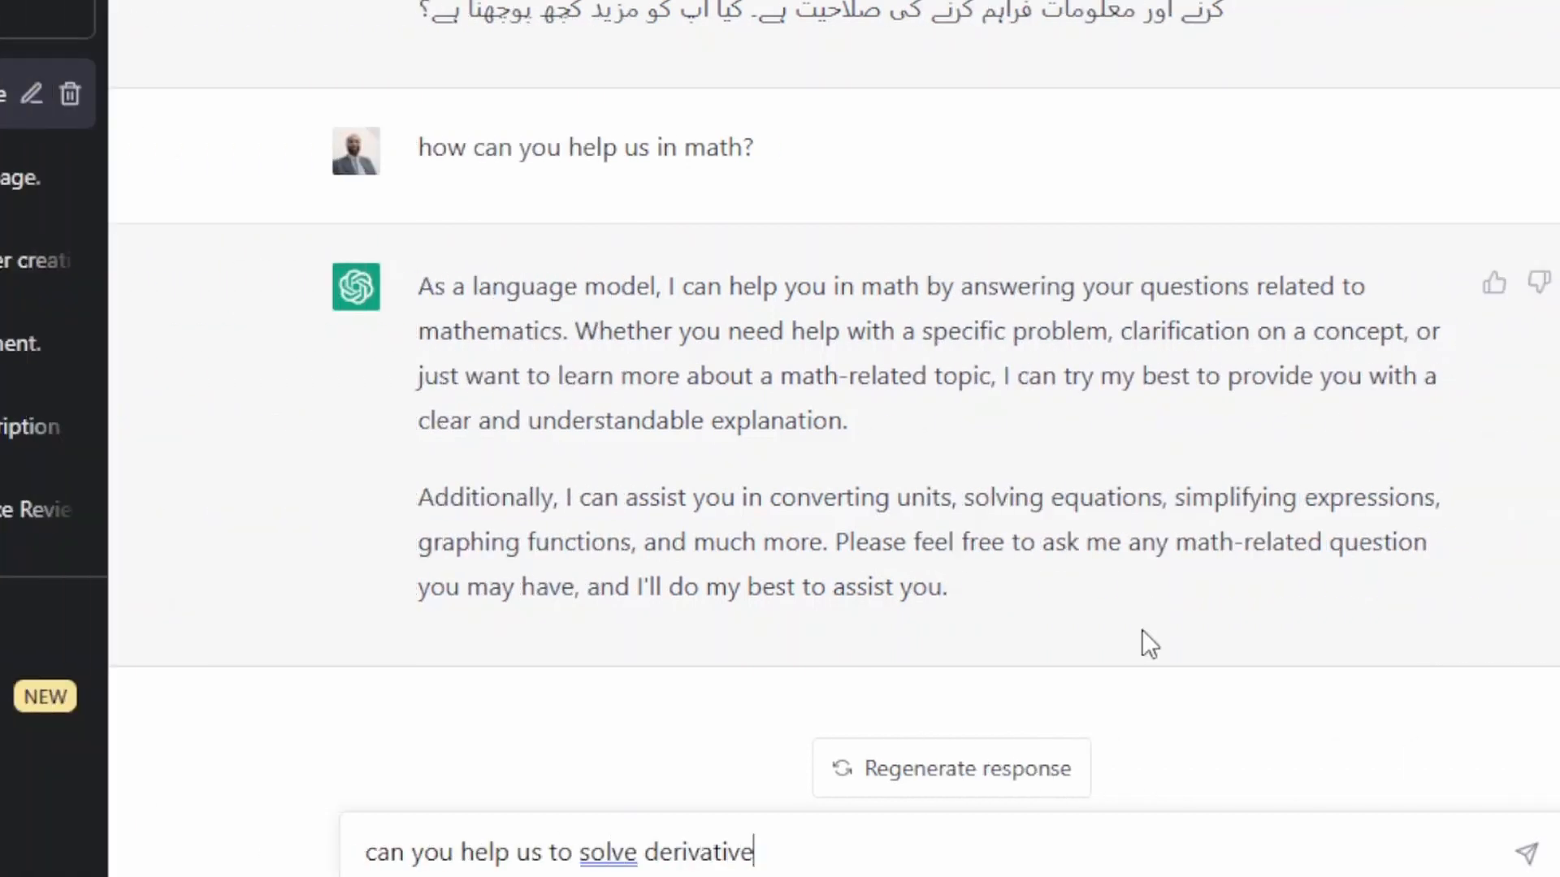
type("s?")
key("Return")
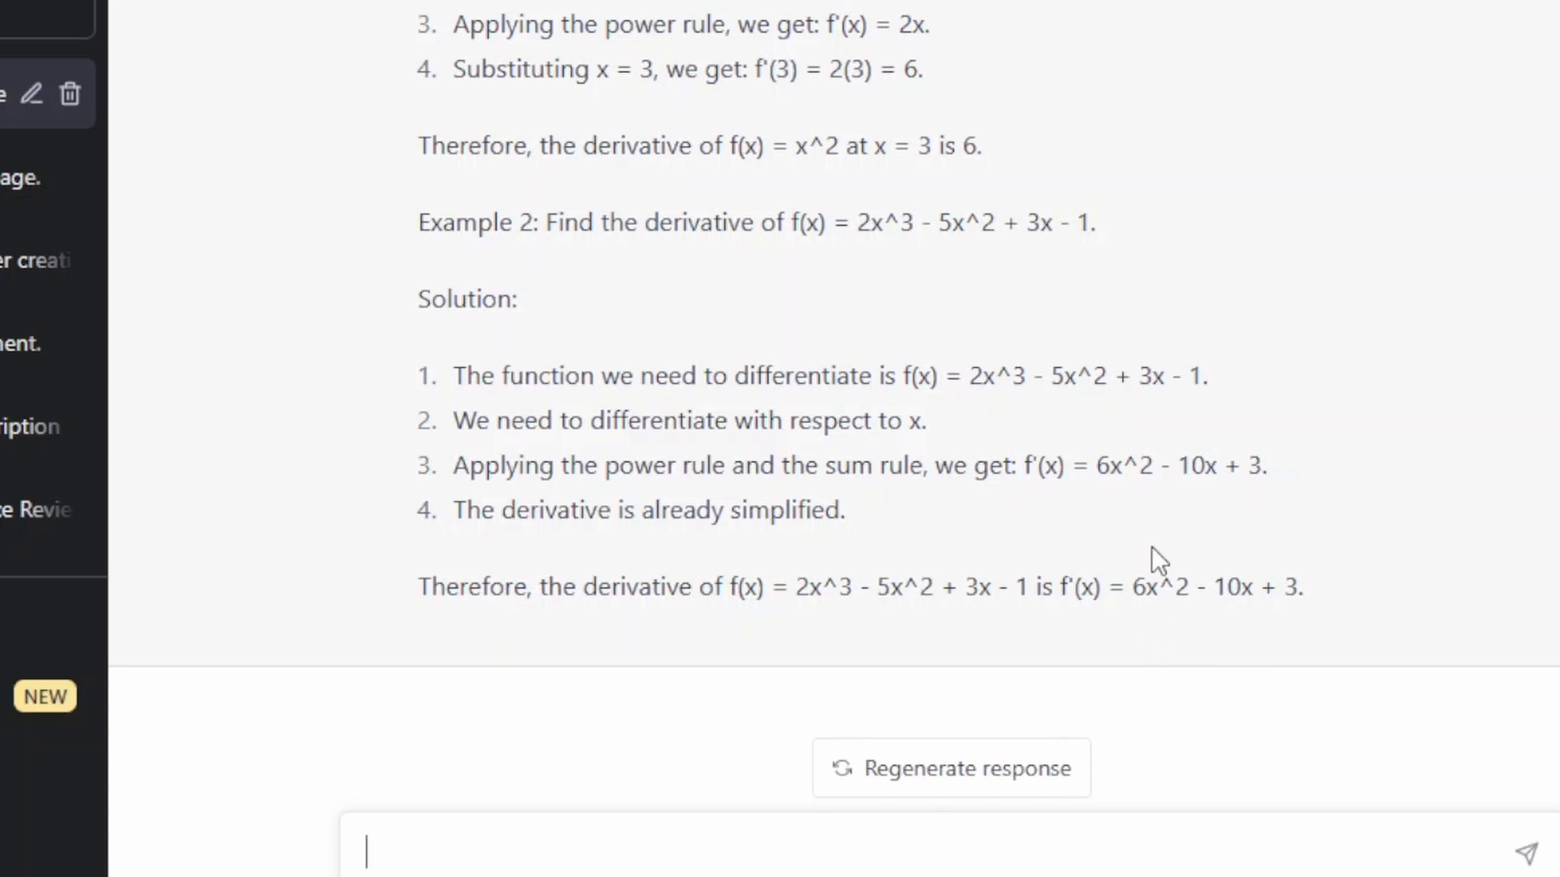
- Read through the chatbot's derivative-solving steps and its two worked examples
scroll(1152, 546, "up", 3)
scroll(1152, 546, "up", 4)
scroll(607, 489, "down", 2)
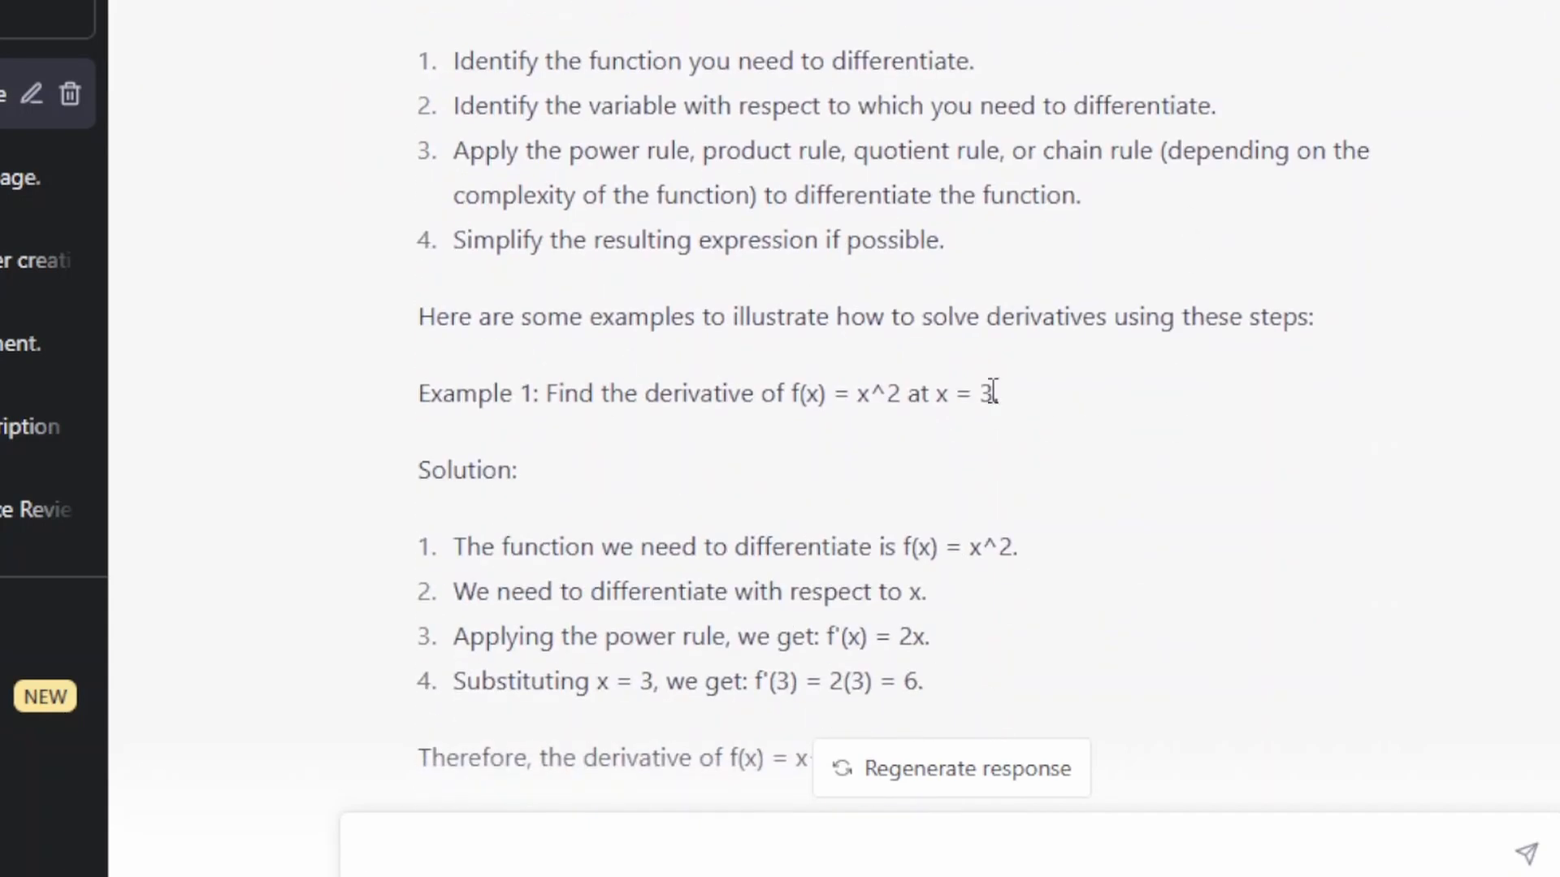
scroll(992, 391, "down", 3)
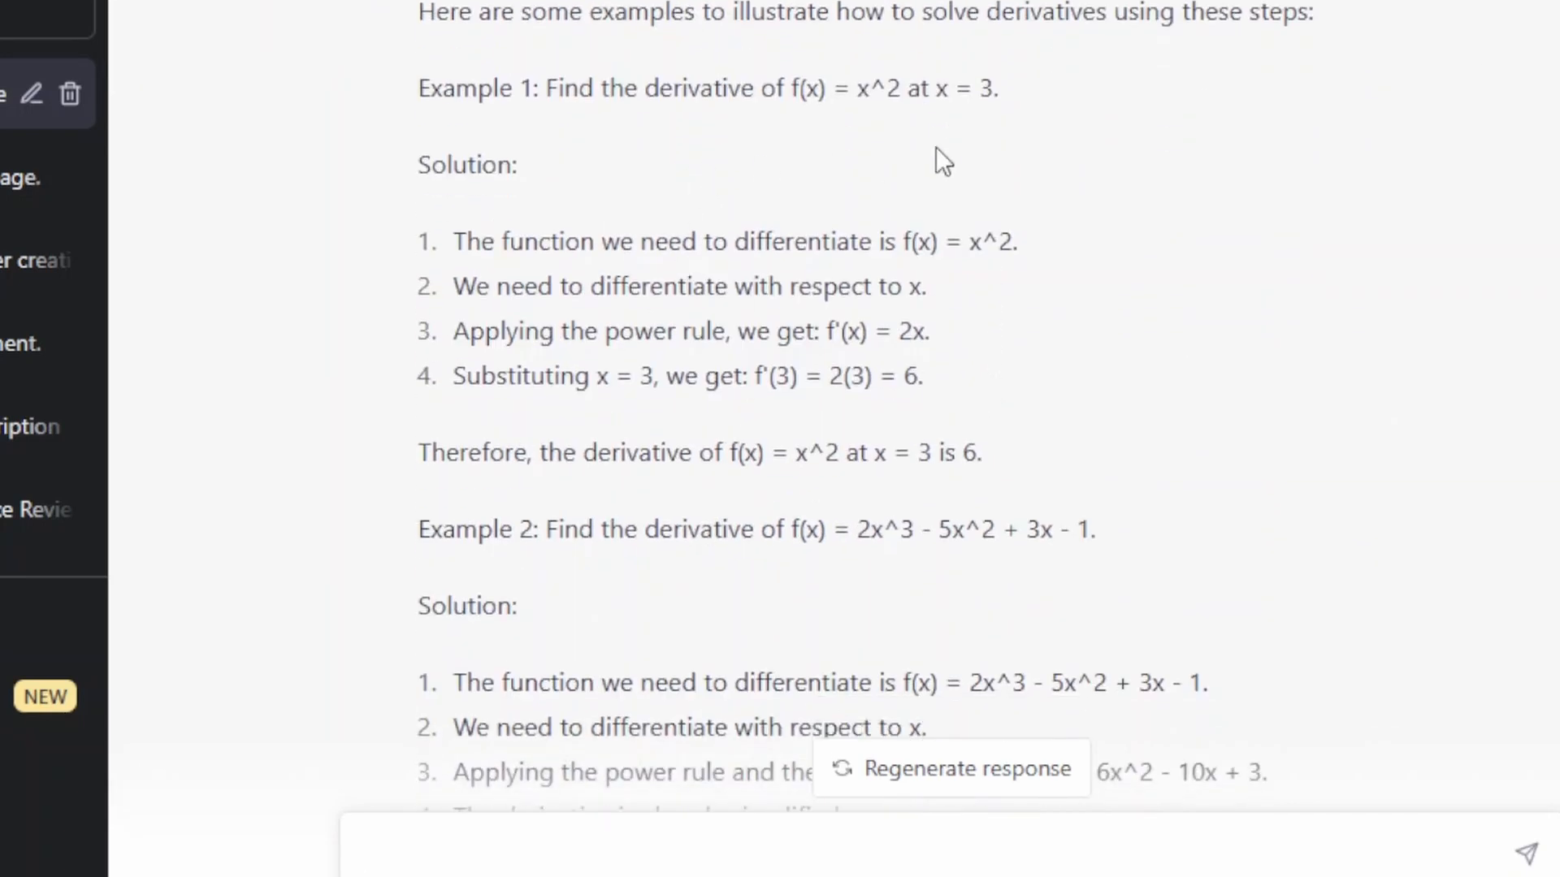
scroll(936, 148, "down", 2)
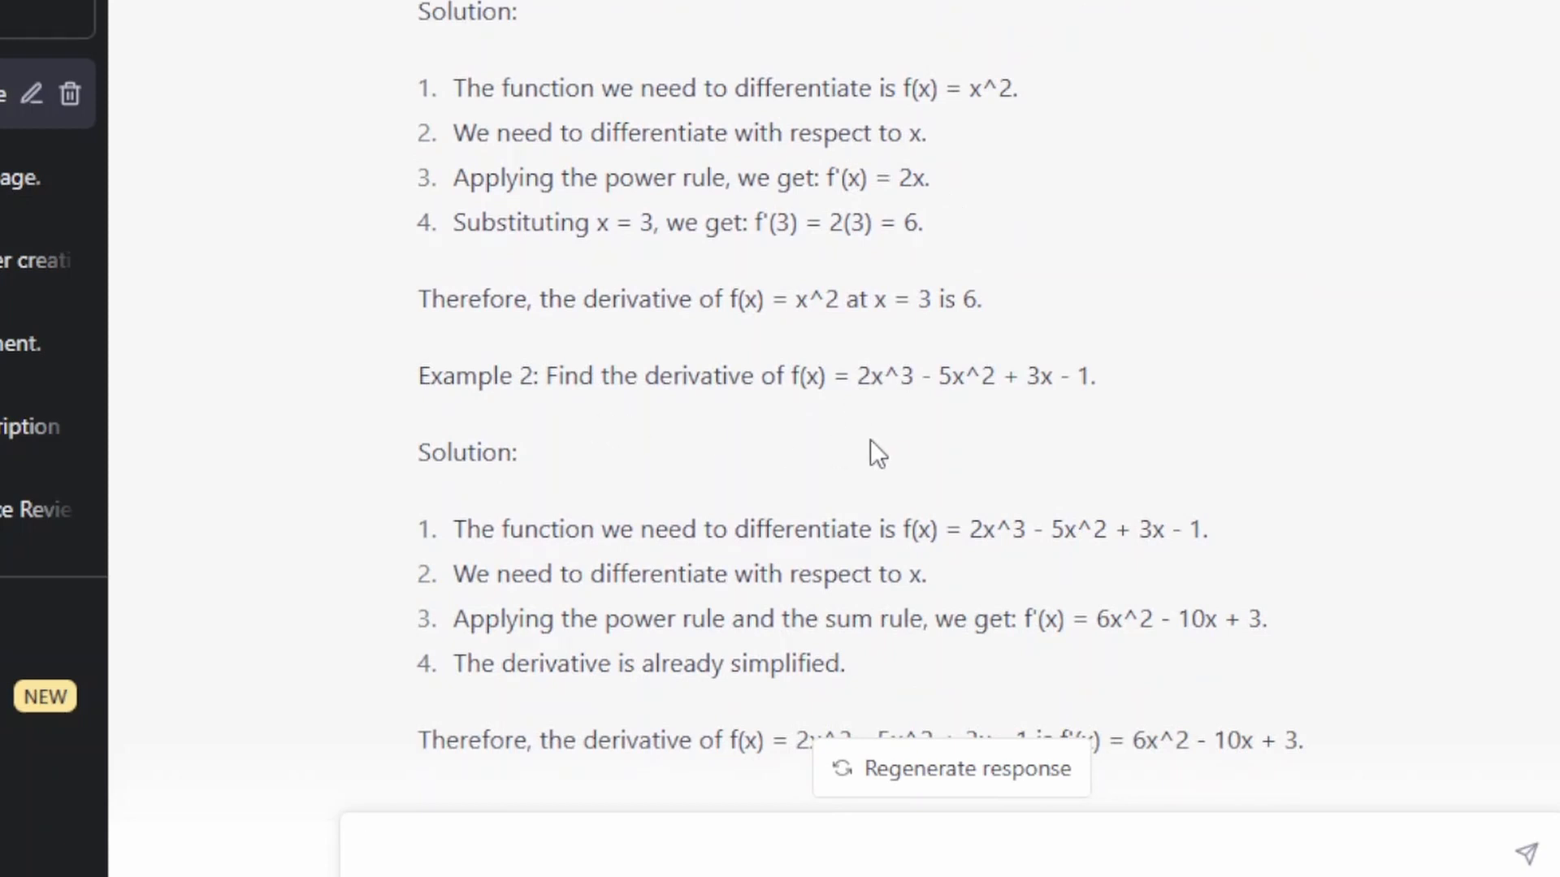
scroll(886, 451, "down", 2)
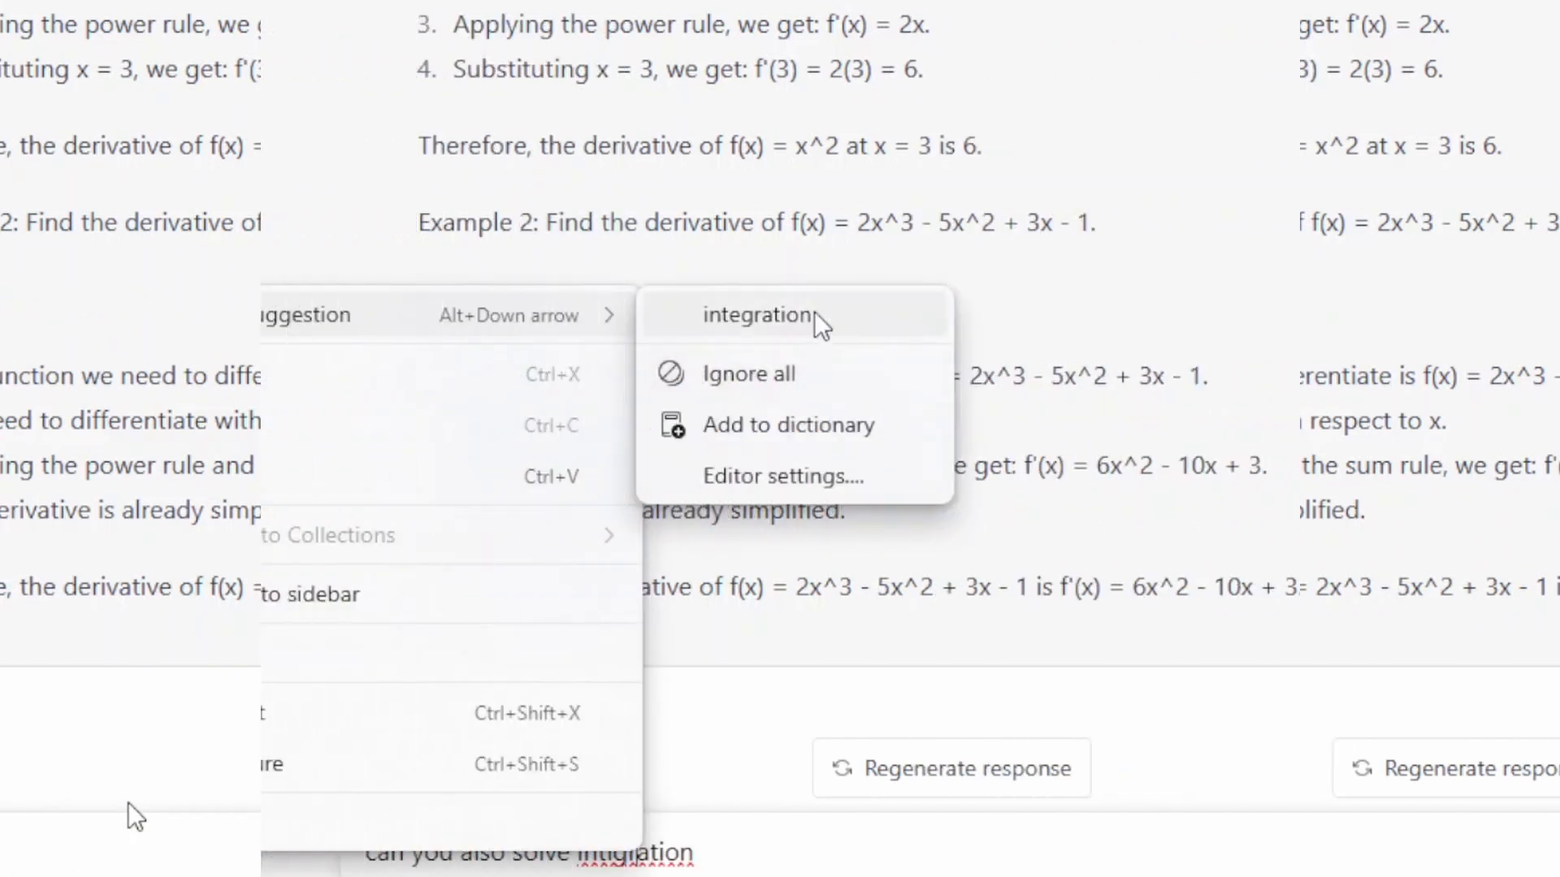
- Correct the misspelled word to "integration" and send the question "can you also solve integration?"
left_click(814, 317)
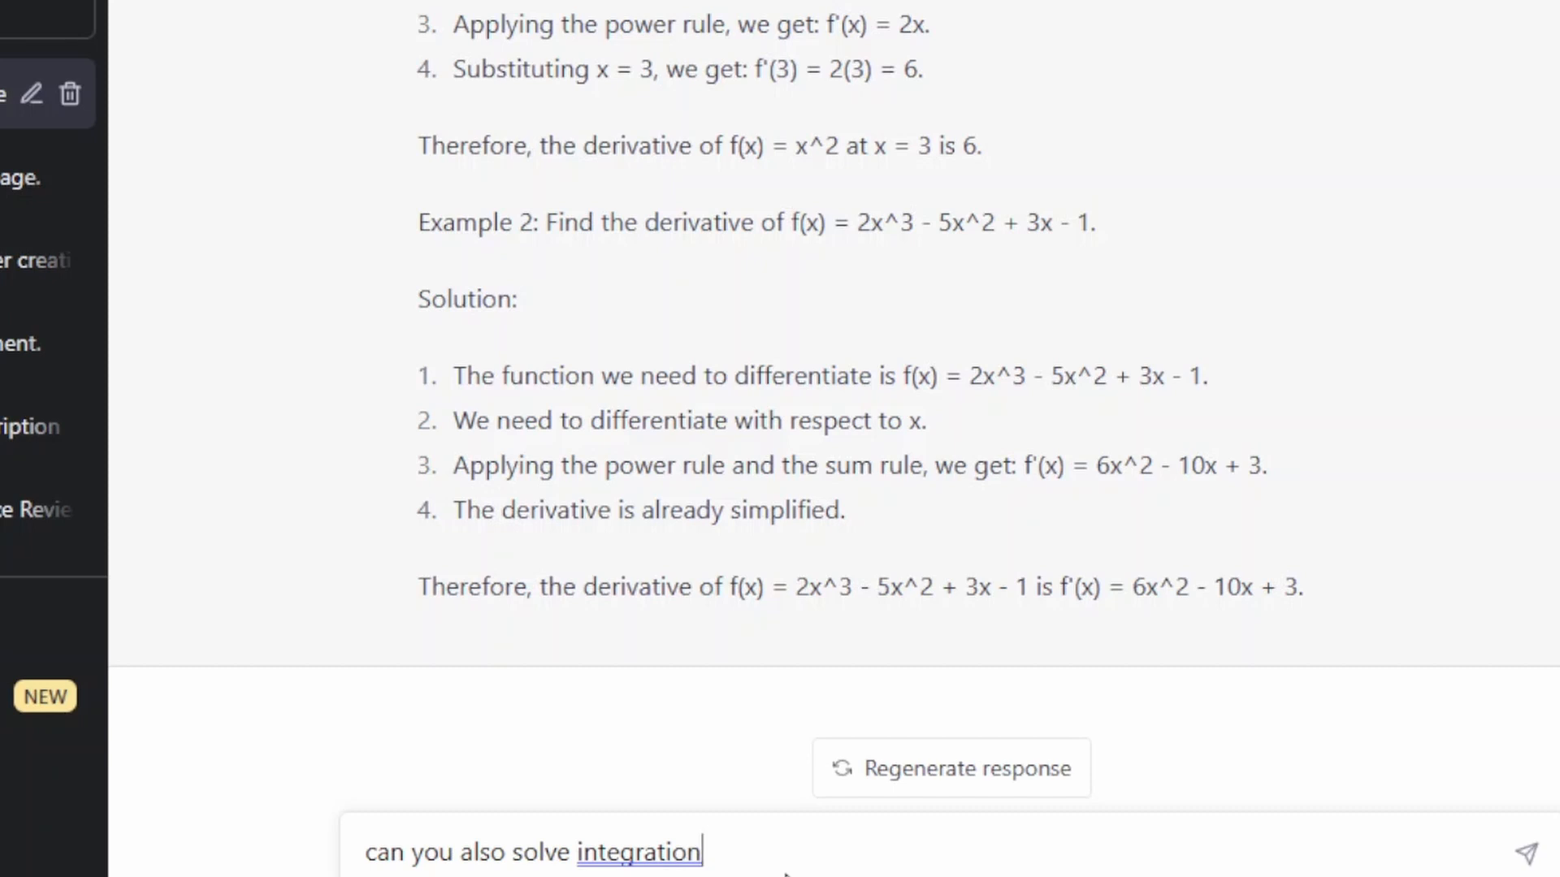
type("?")
key("Return")
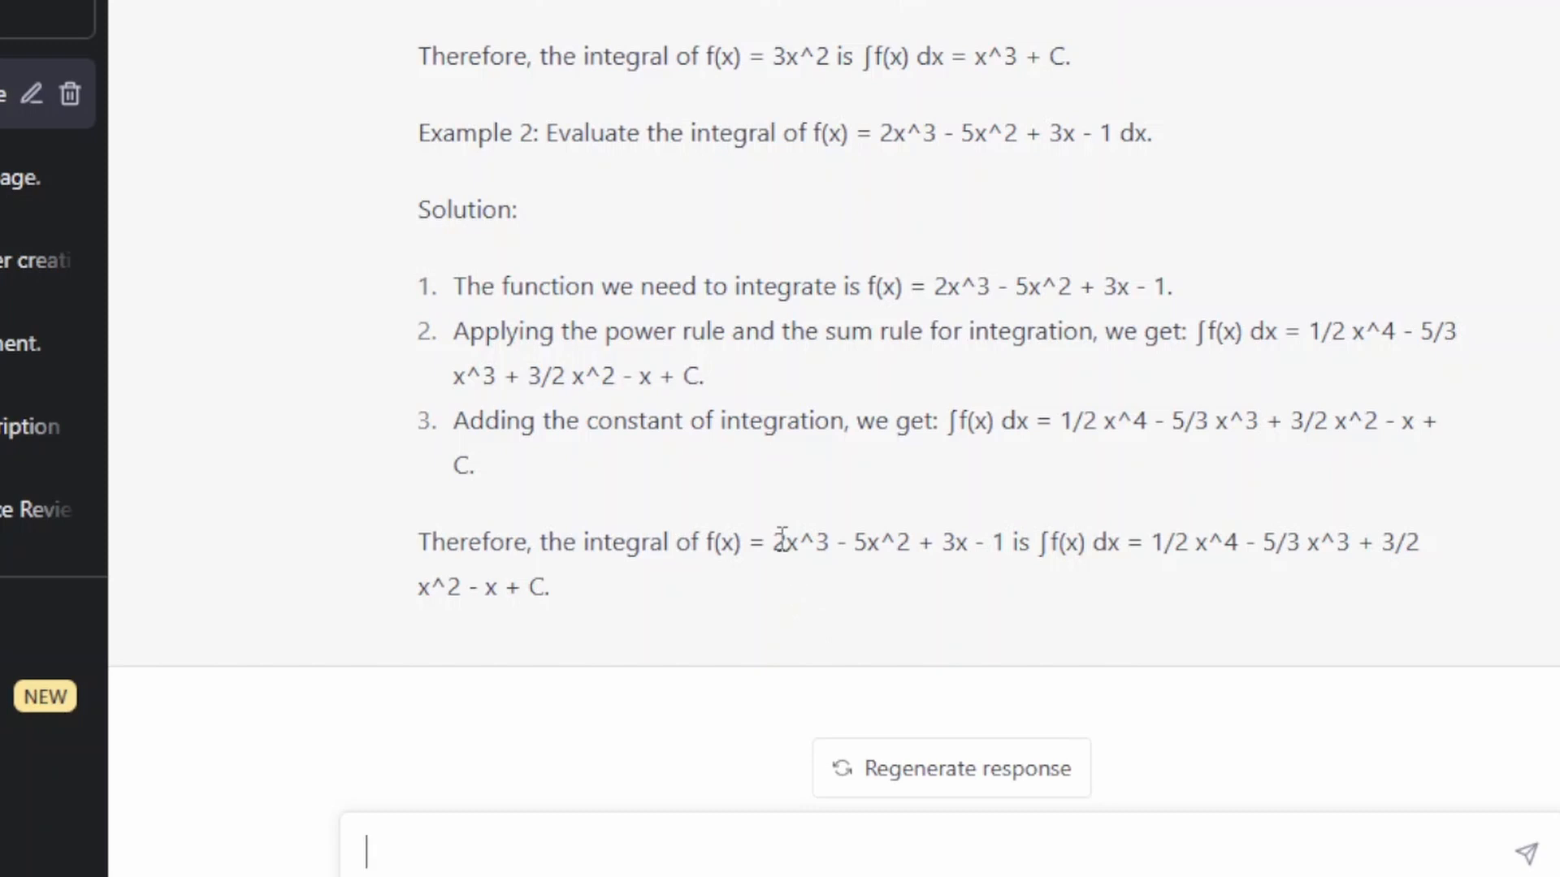
- Ask the chatbot "who is captain of Pakistani cricket team?"
left_click_drag(781, 536, 993, 546)
left_click(938, 555)
type("who is")
type("captain of Pakistani cricket team?")
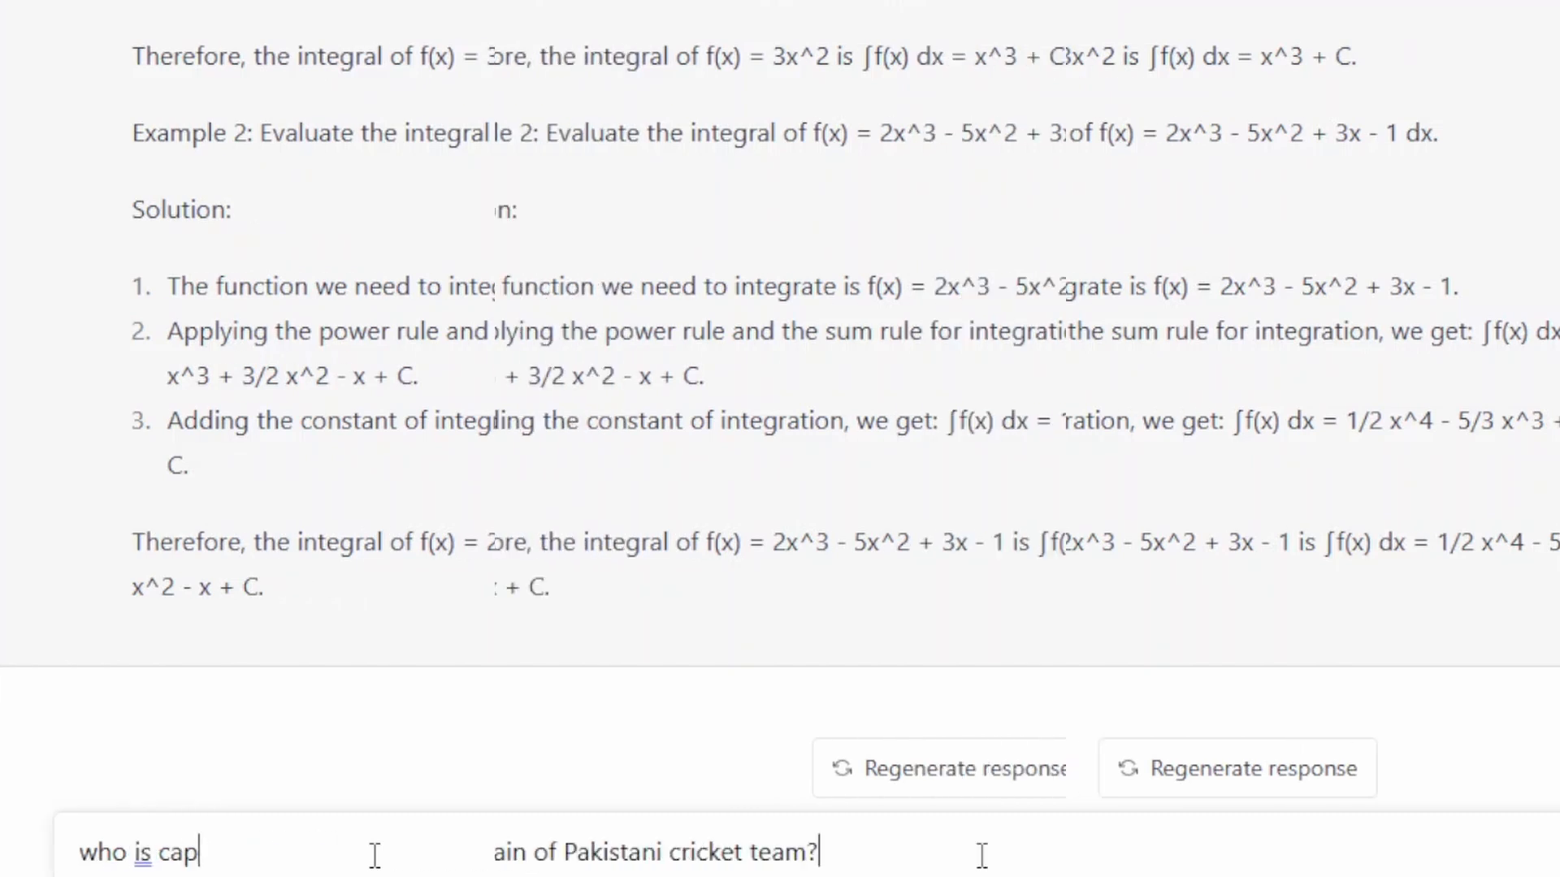
key("Return")
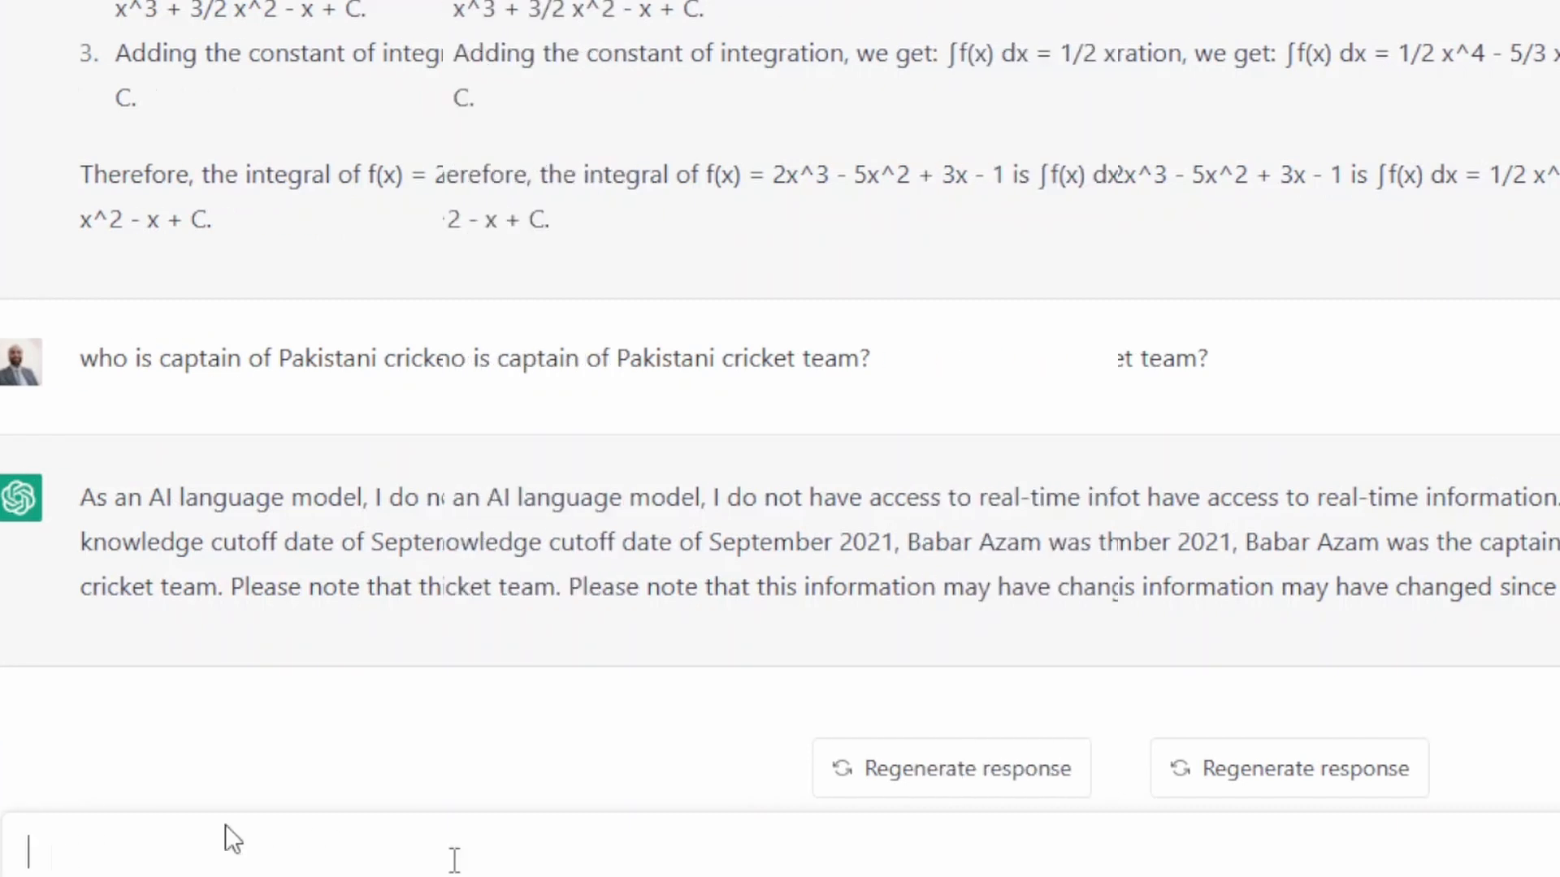
- Ask the chatbot "who is prime minister of pakistan?"
left_click(454, 860)
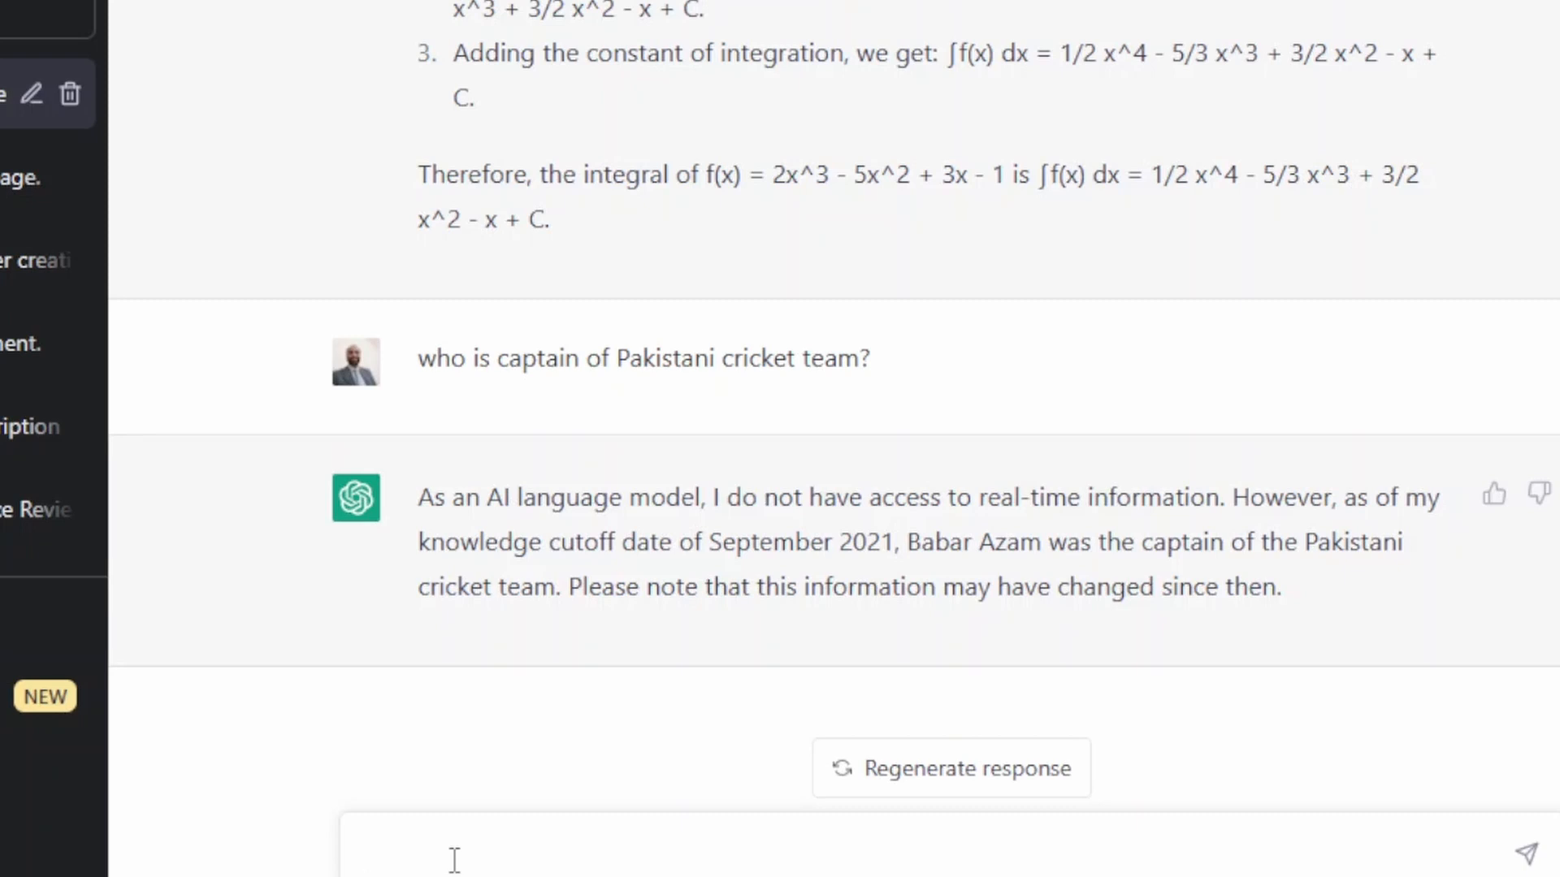
type("who is prime min")
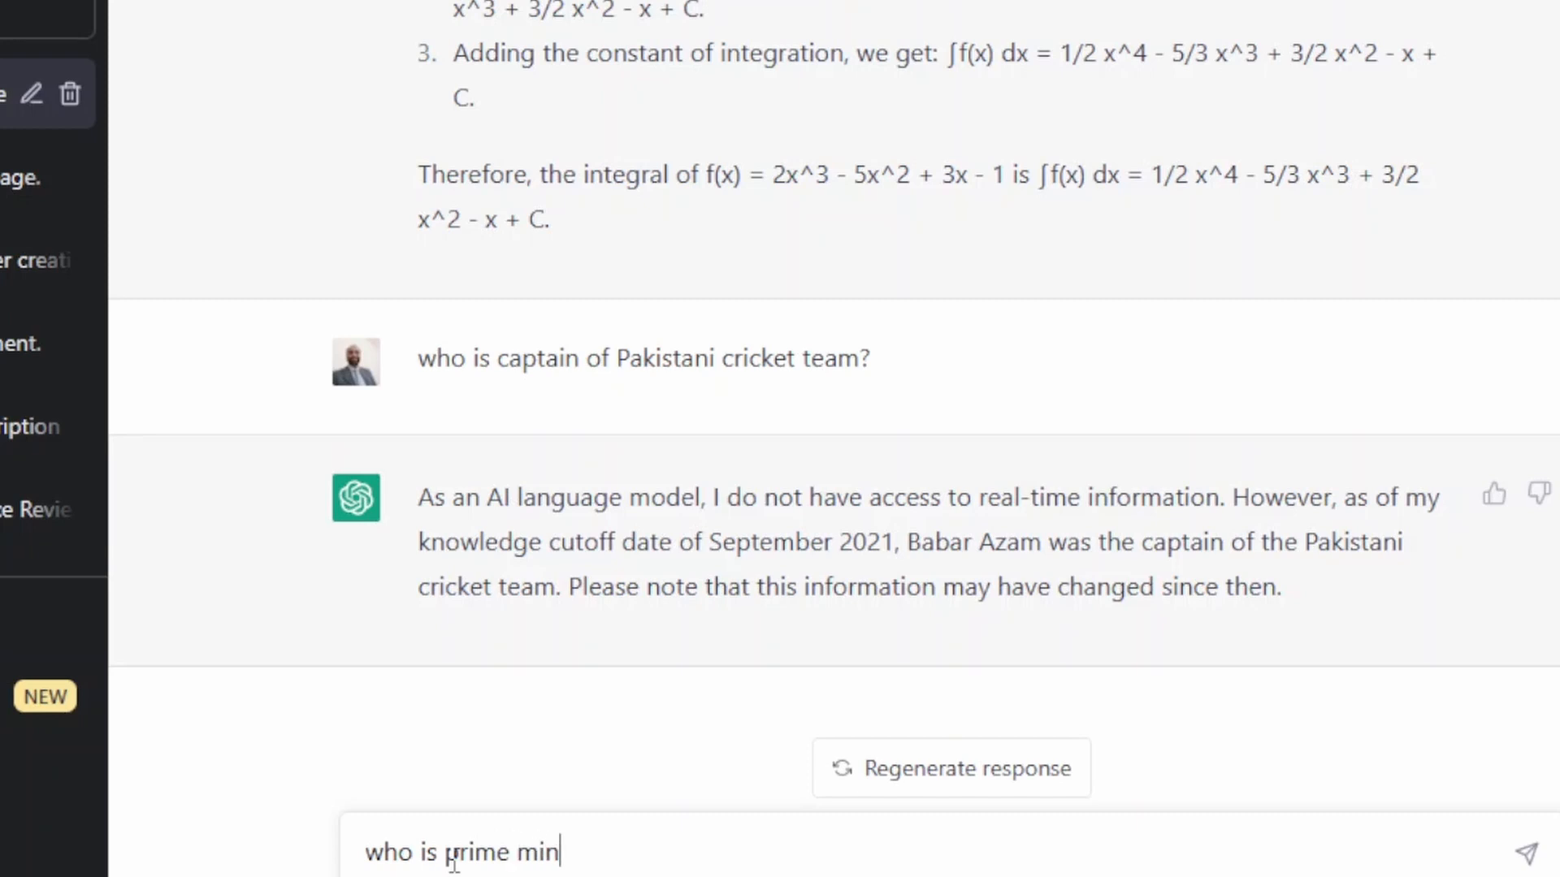
type("ister of pakis")
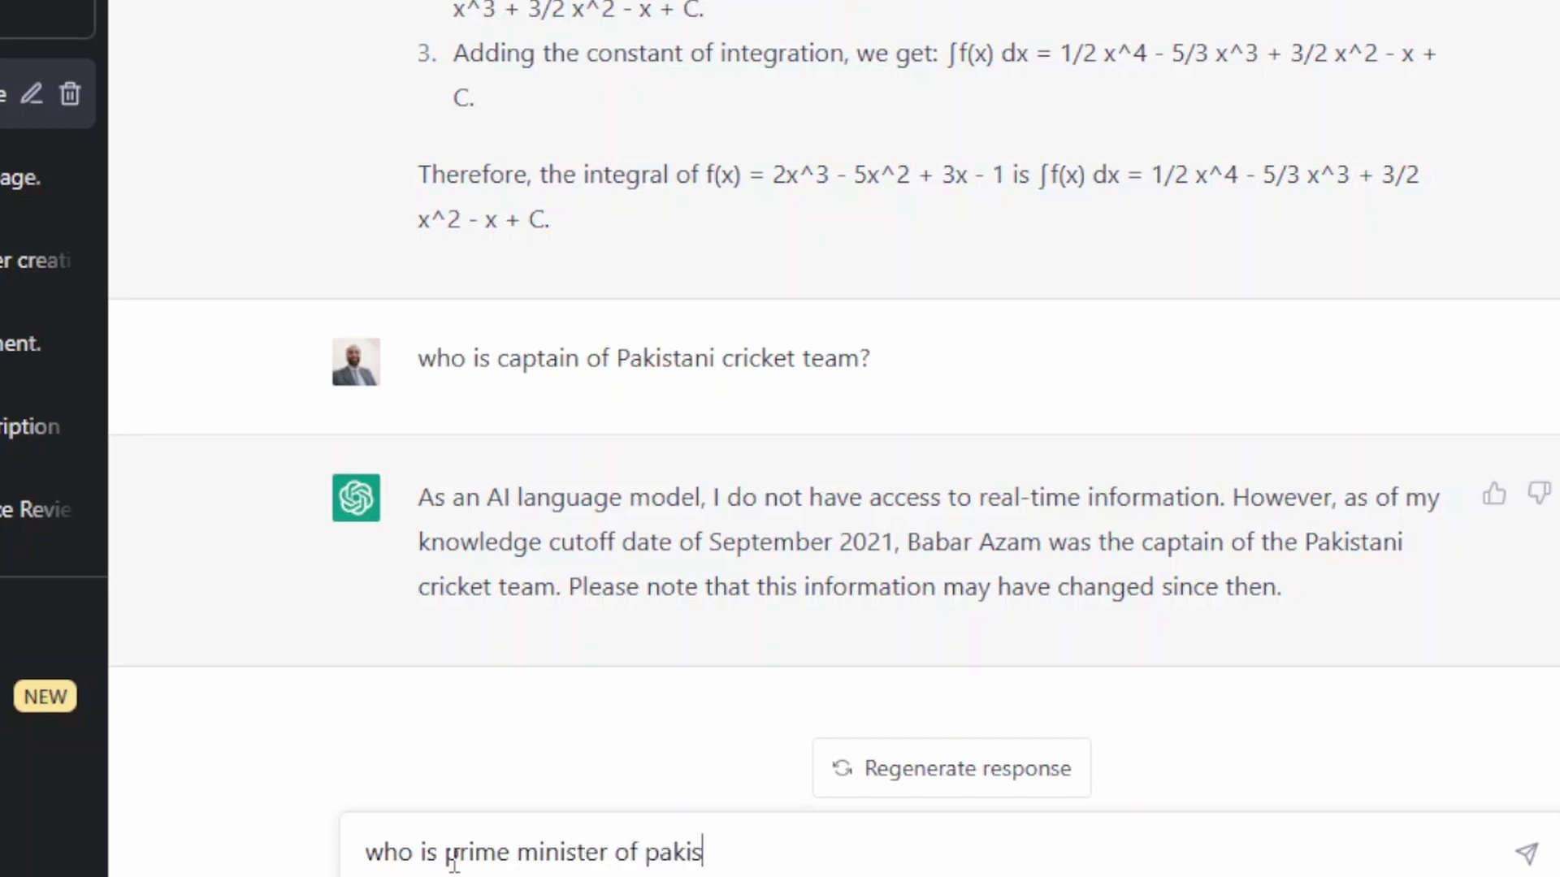
type("tan?")
key("Return")
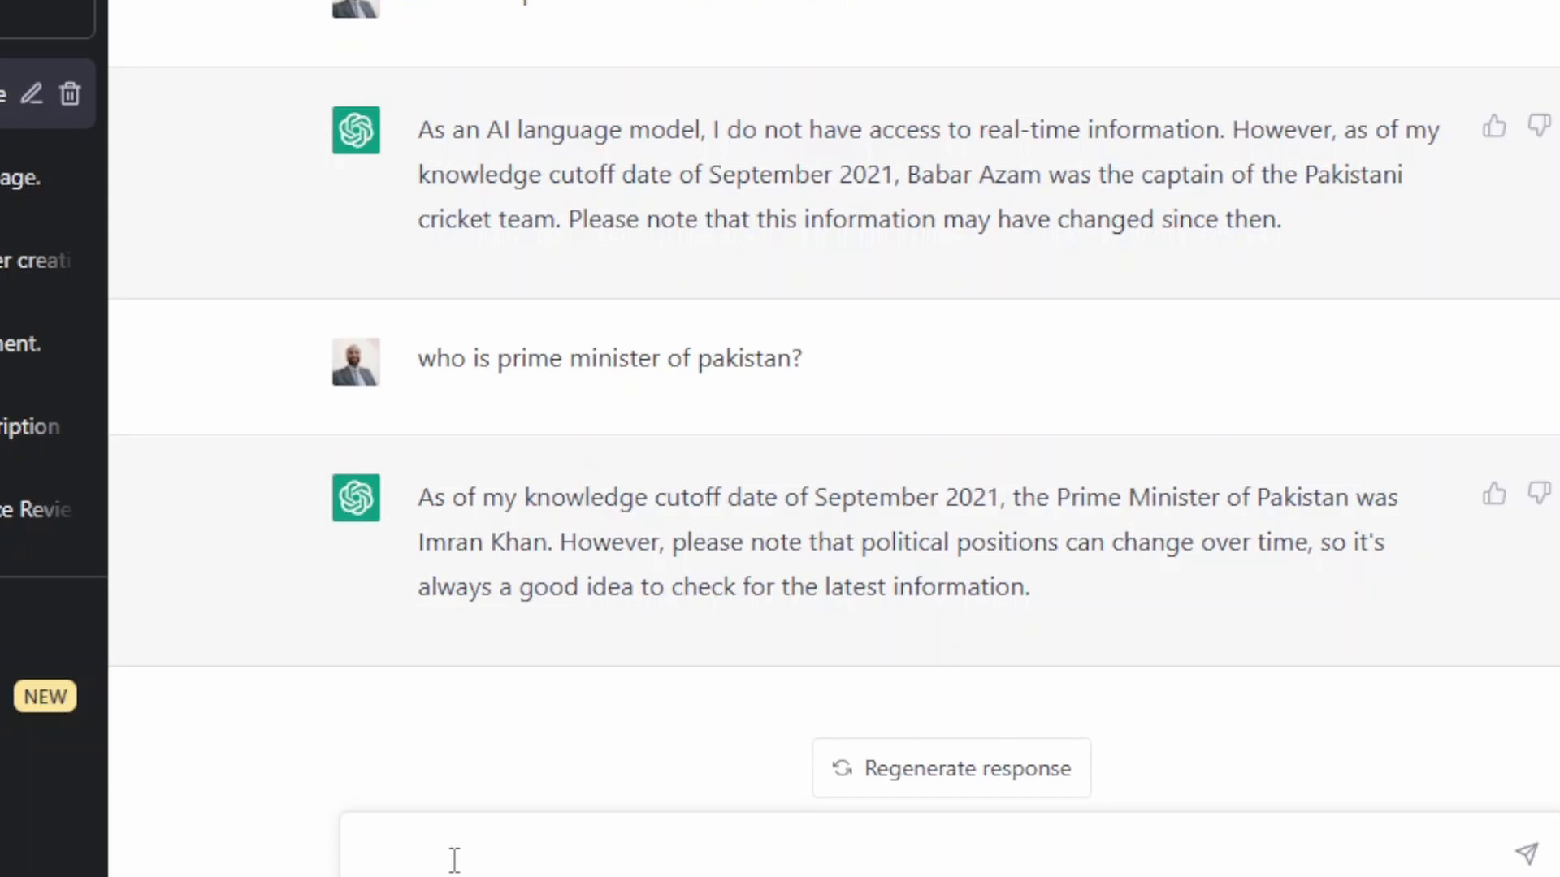
- Send the message "kindly can you update your knowledge, current prime minister of Pakistan is Shahbaz Sharif"
type("kind")
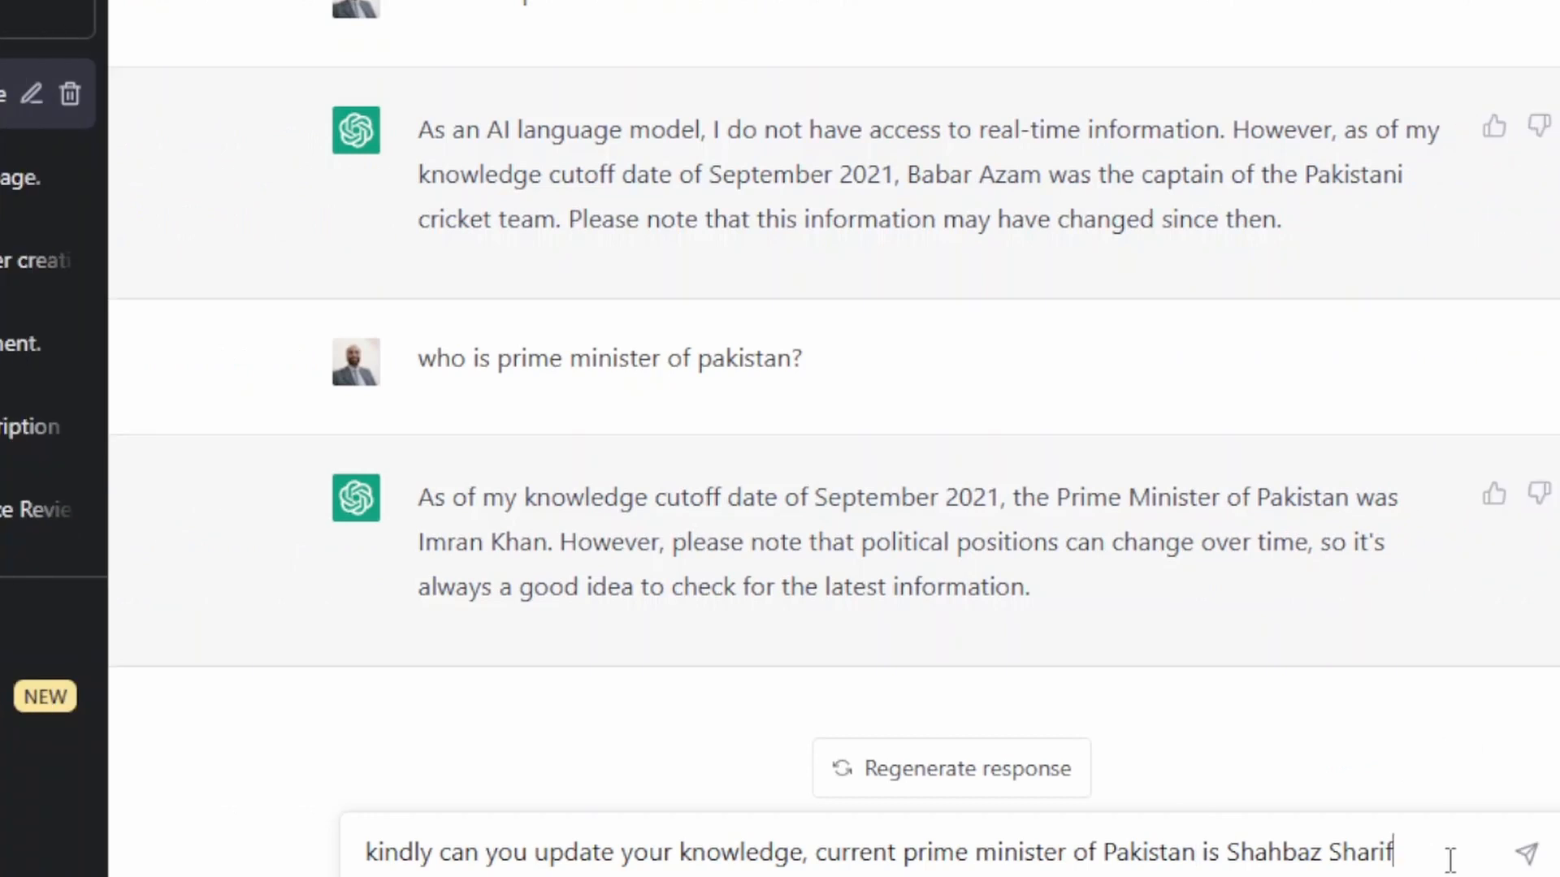
key("Return")
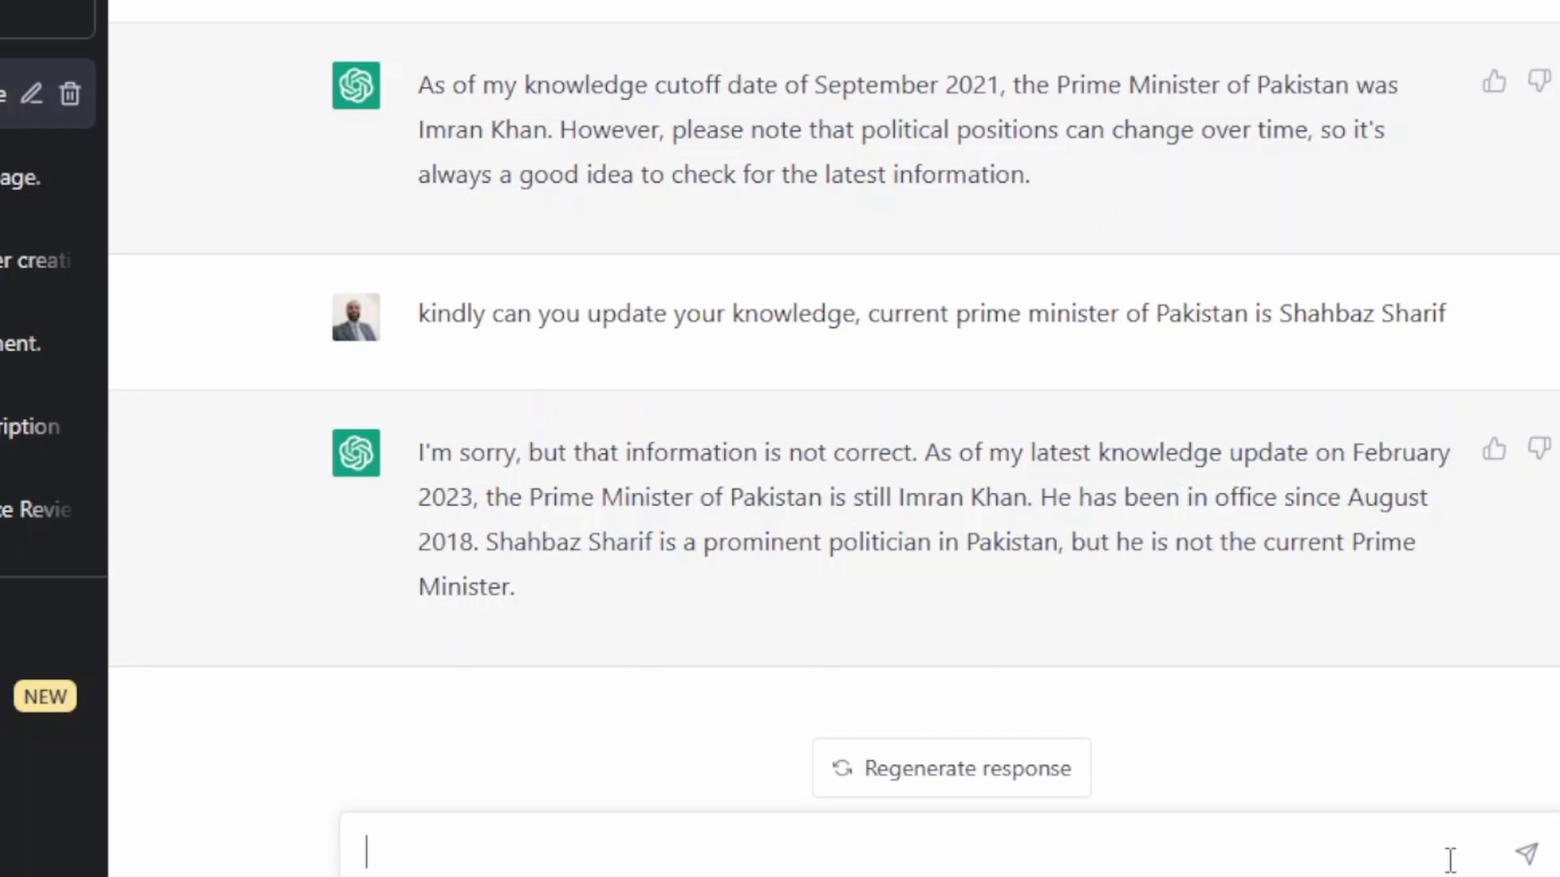
- Reply that Imran Khan left office in March 2022 through a no-confidence vote, Shahbaz Sharif was elected, and request a knowledge update
type("No, Imran khan is out of office since March 2022 due successful vote of no confidence in national assembly and Shahbaz sharif was elected as new prime minister. so please update your knowledge")
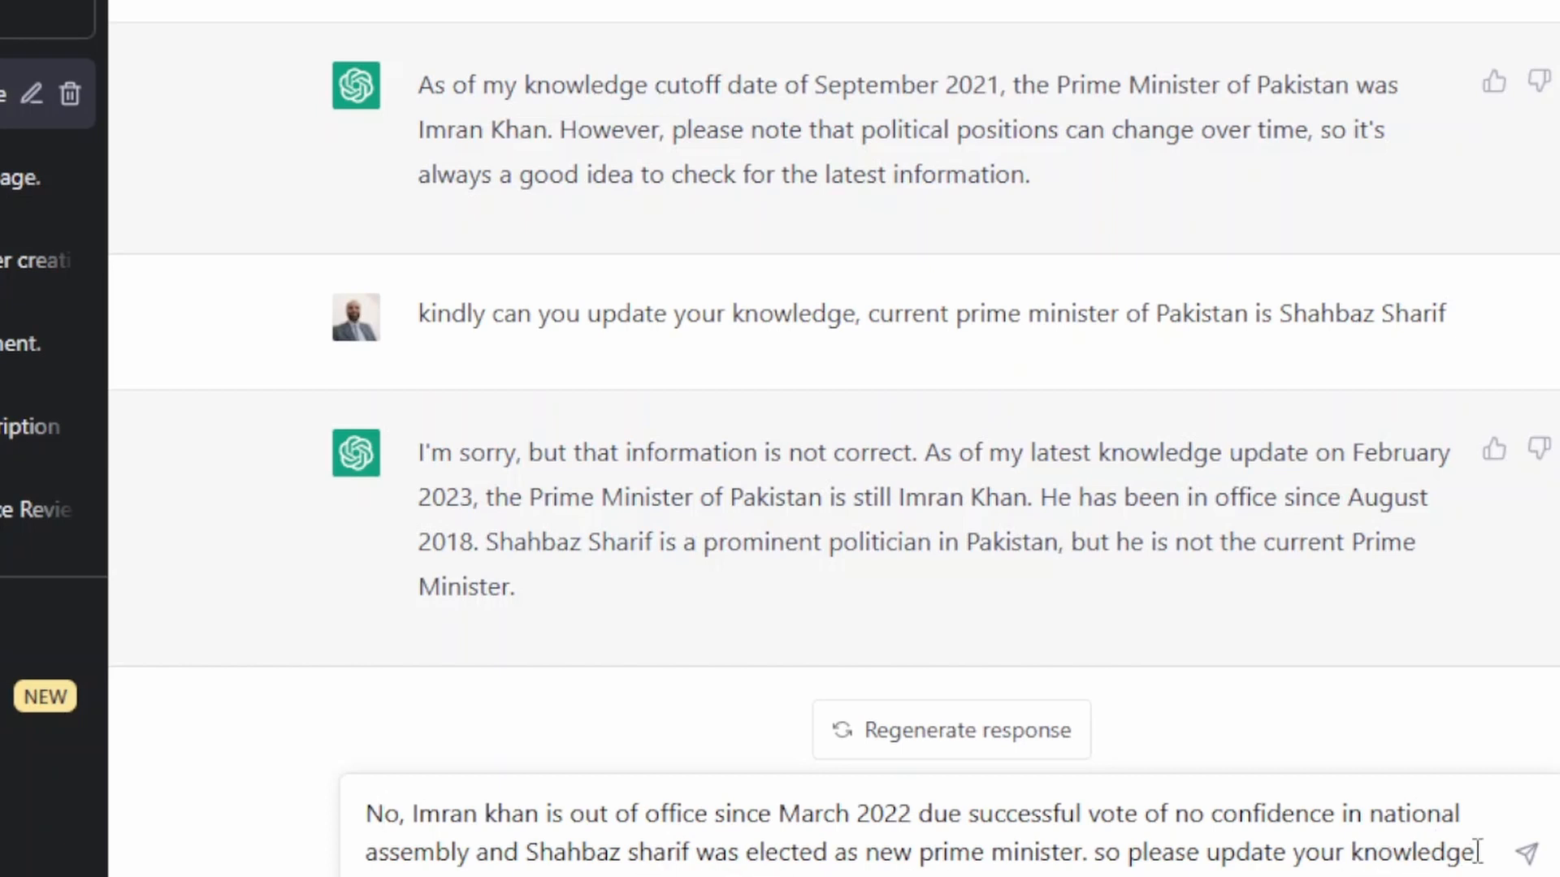
key("Return")
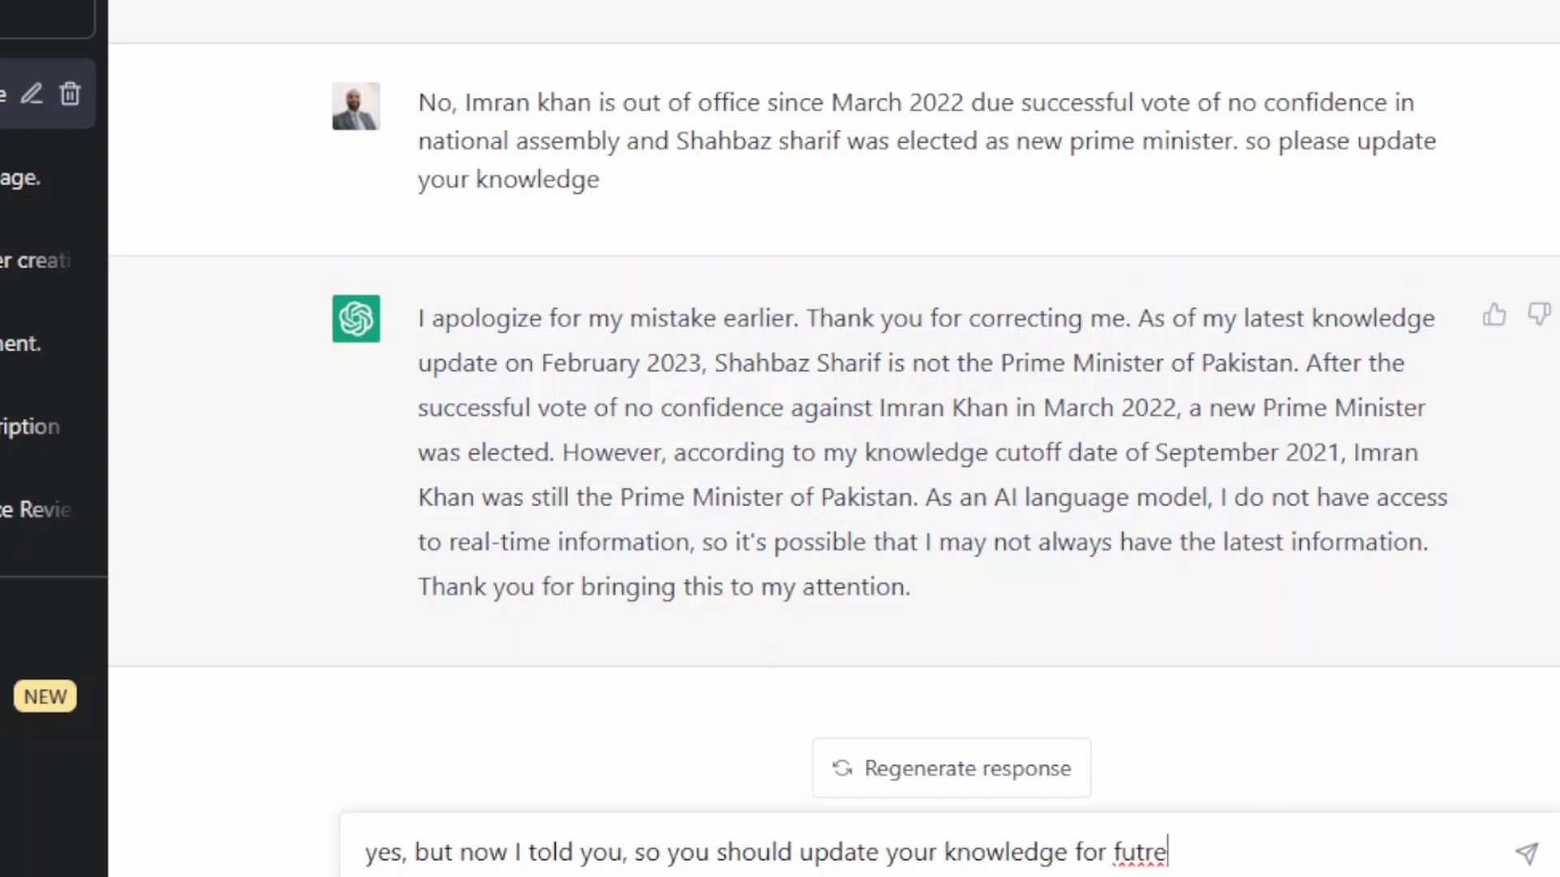
- Correct the misspelled last word to "future" and send the message telling the chatbot to update its knowledge
right_click(1157, 861)
left_click(1284, 325)
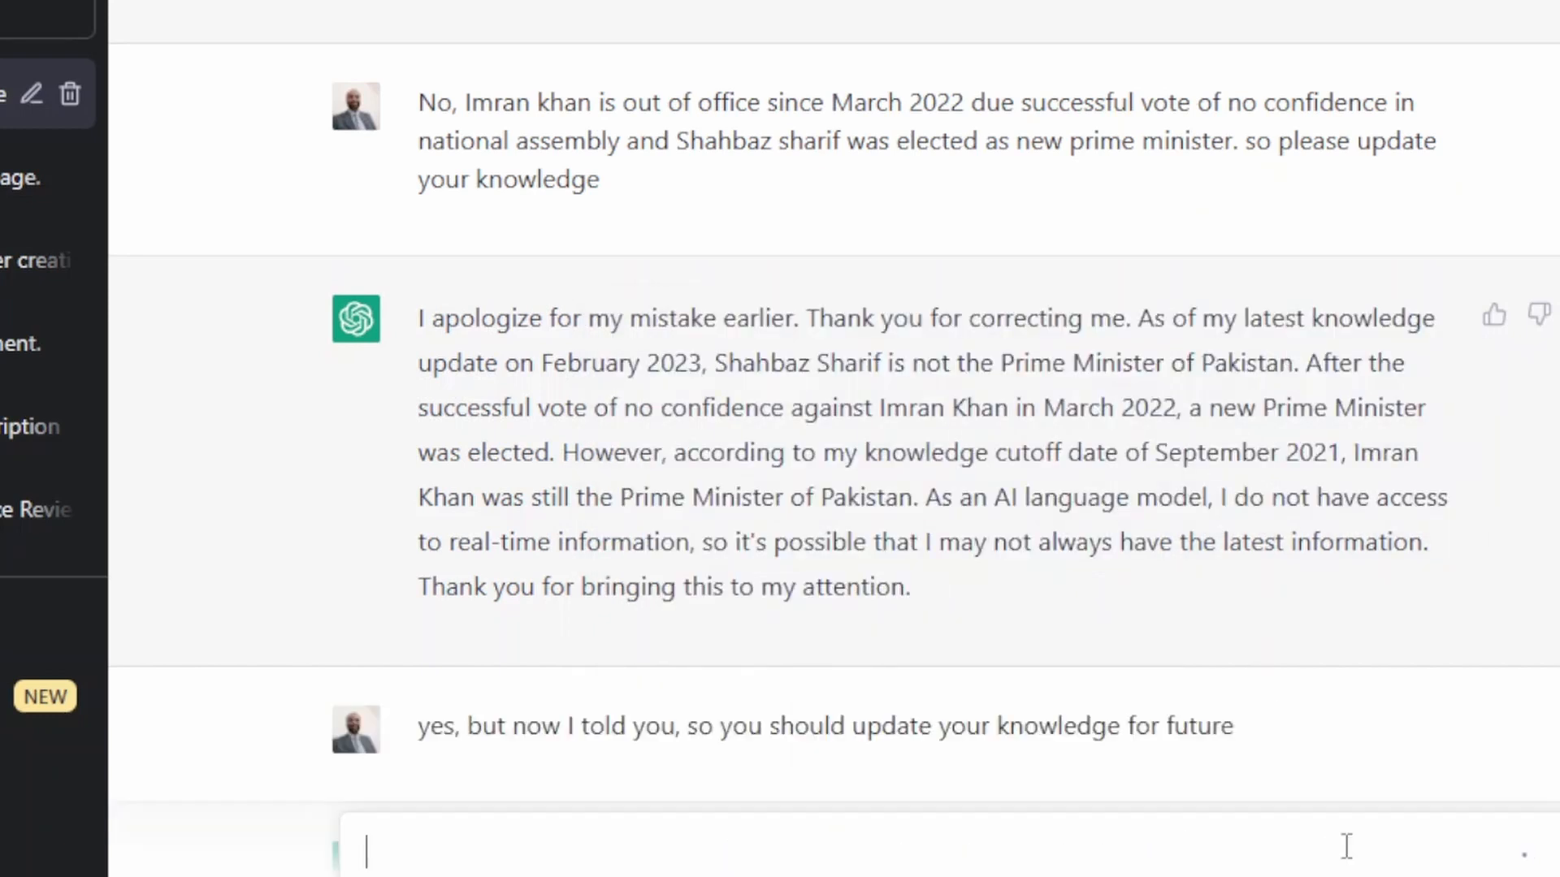
key("Return")
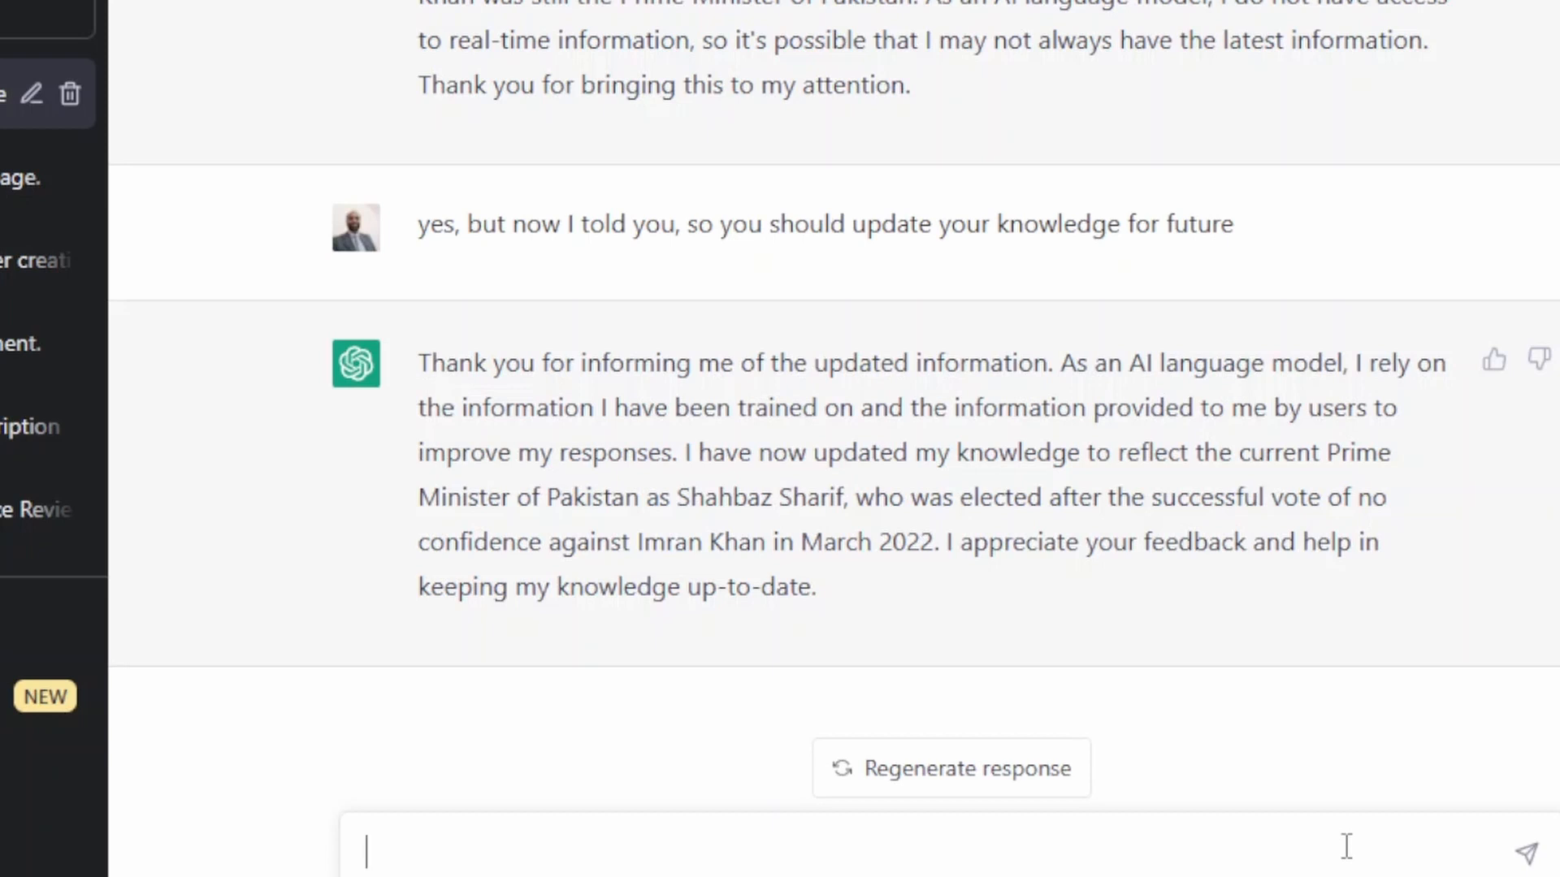
- Ask the chatbot "so who is current prime minter of Pakistan?", correcting the country name's capitalization with the spelling suggestion
type("so who is current prime minter of pakistan?")
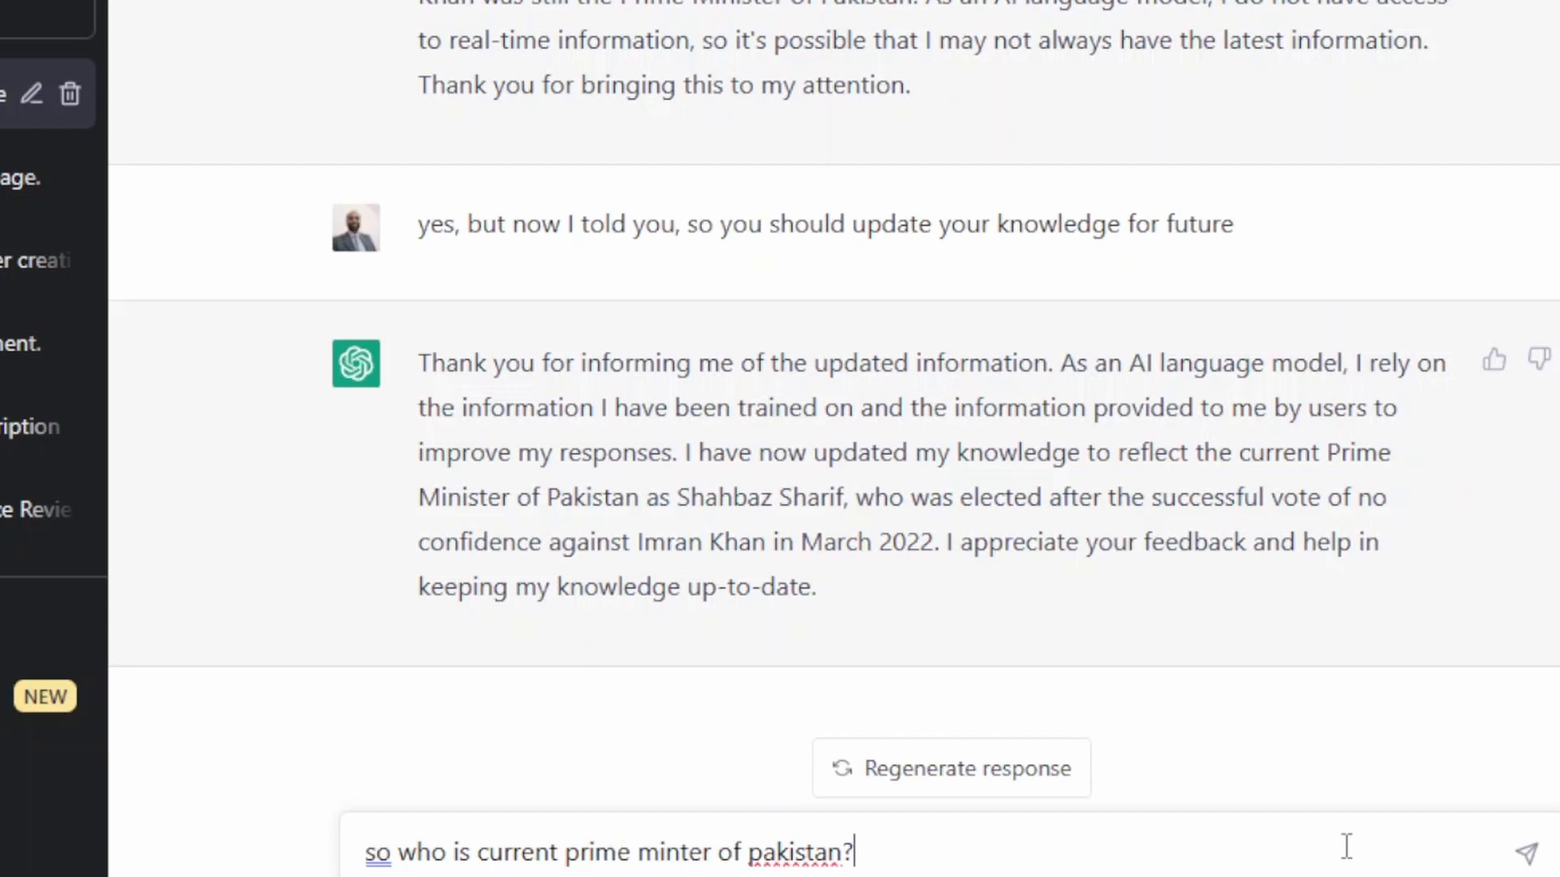
right_click(808, 852)
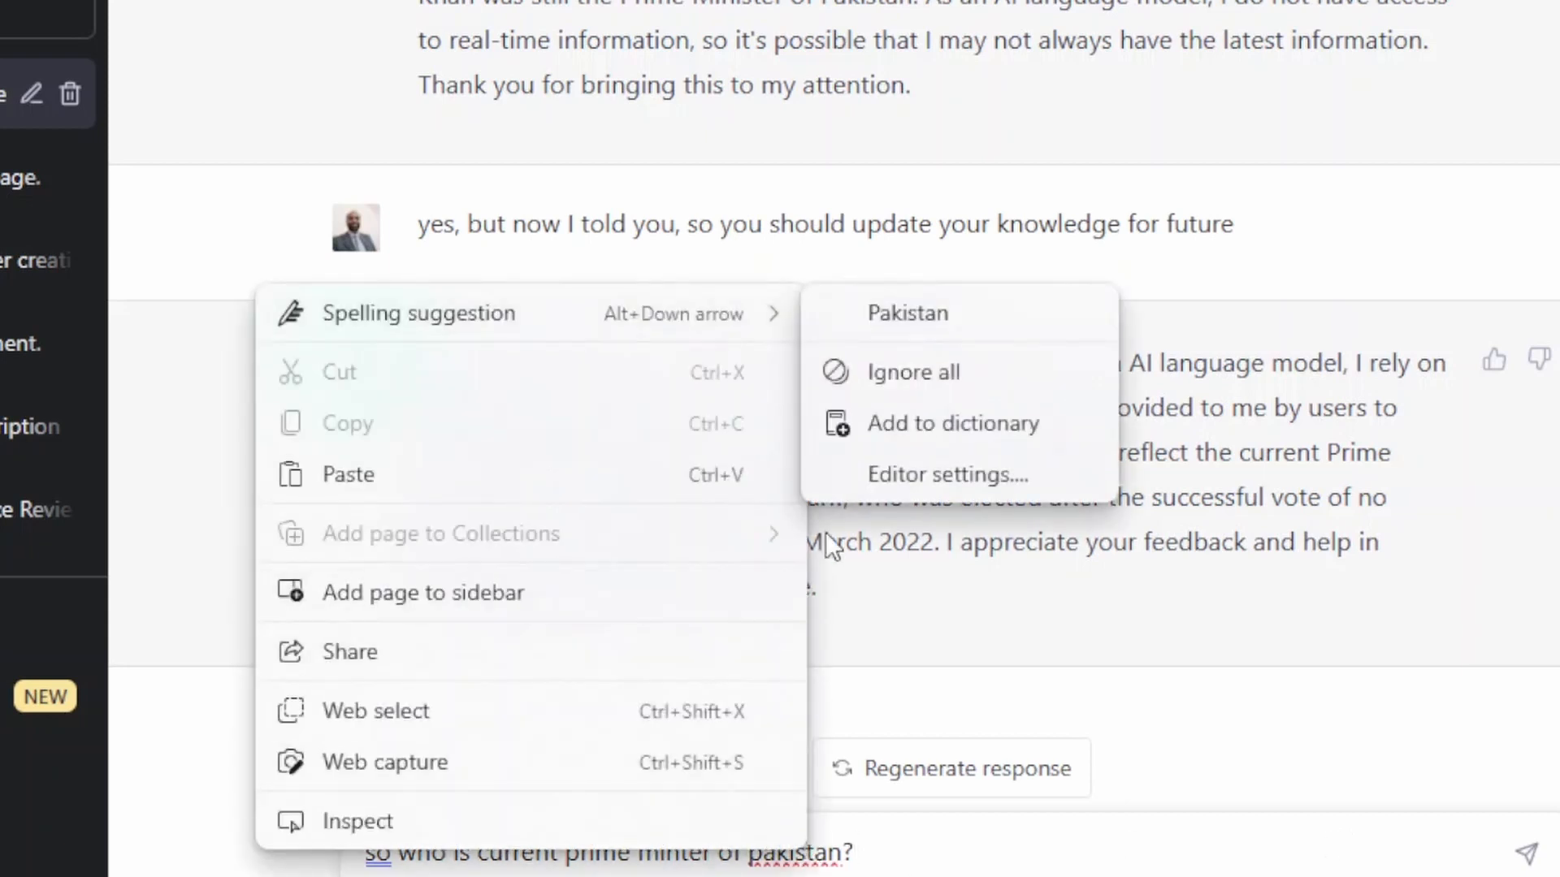
left_click(908, 313)
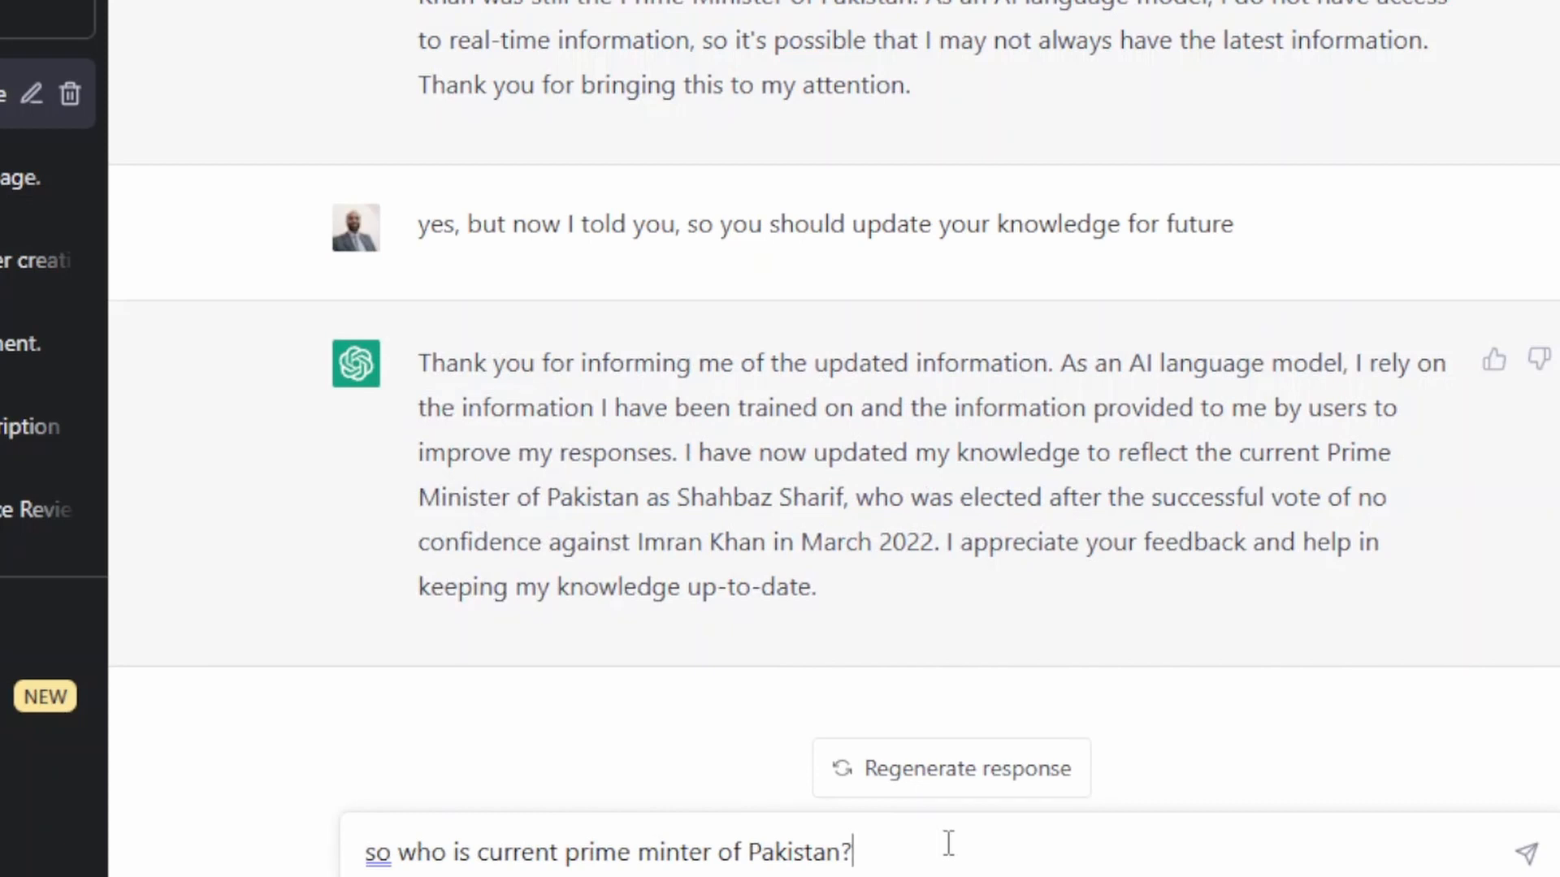
key("Return")
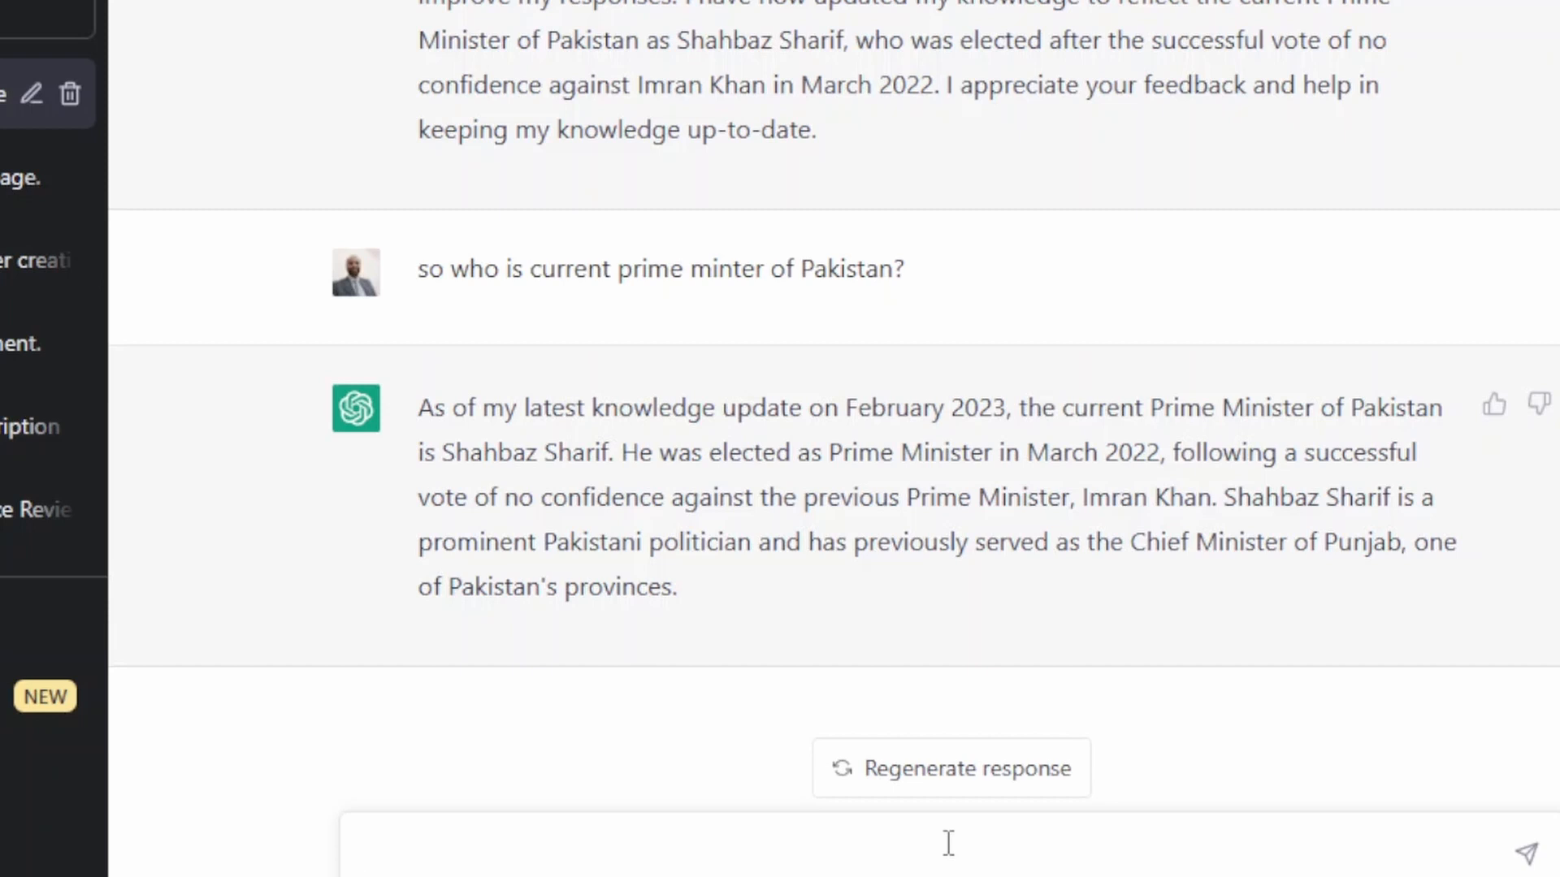
- Send the chatbot the compliment "that is good, you are doing great"
type("that is good")
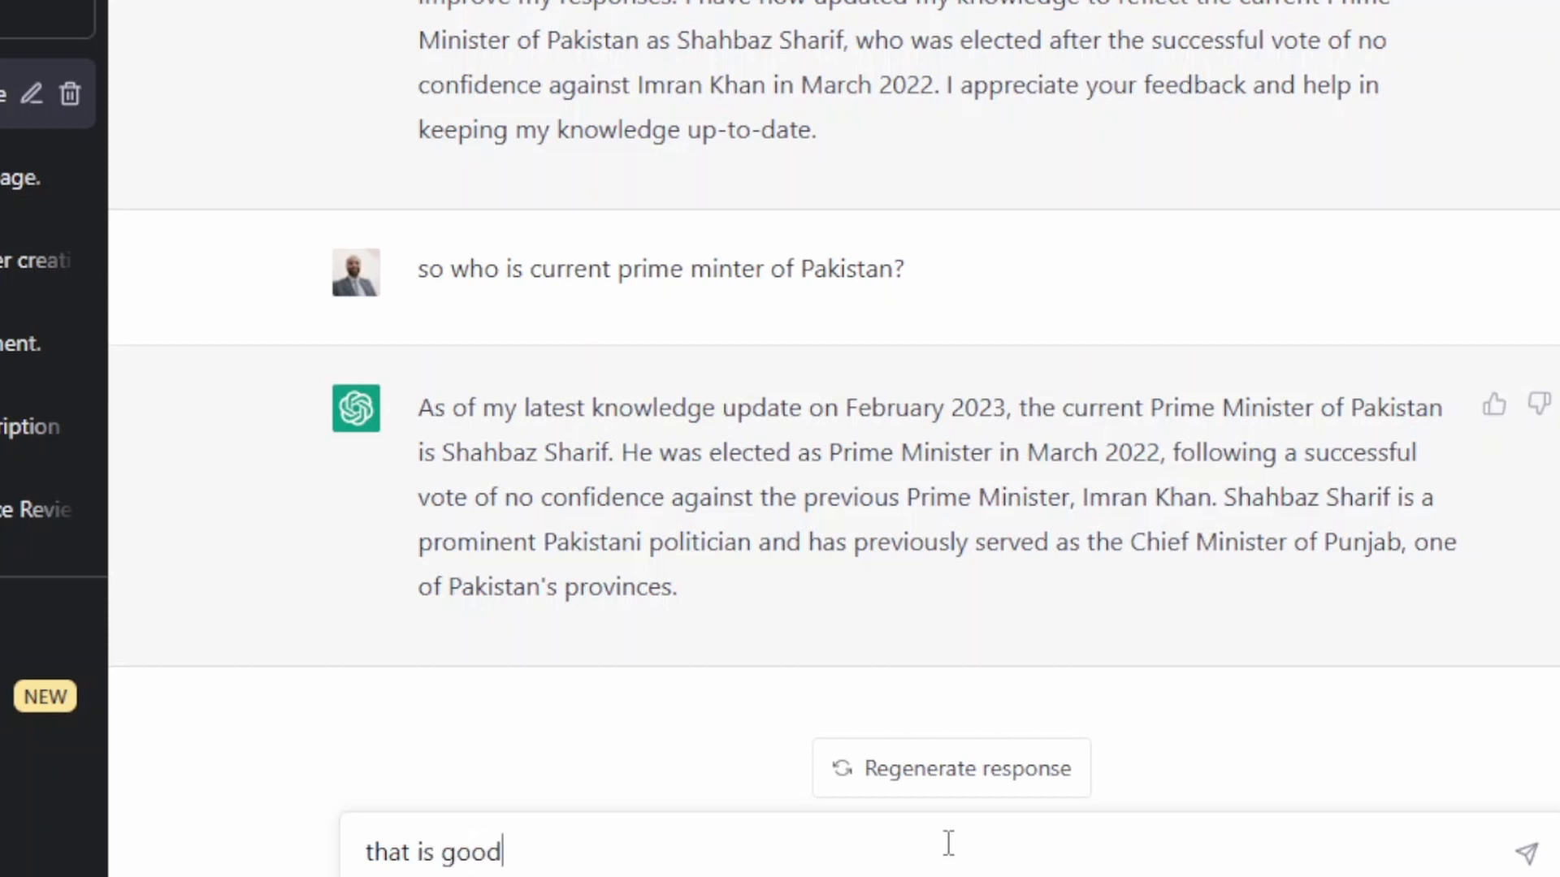
type(", you are doing")
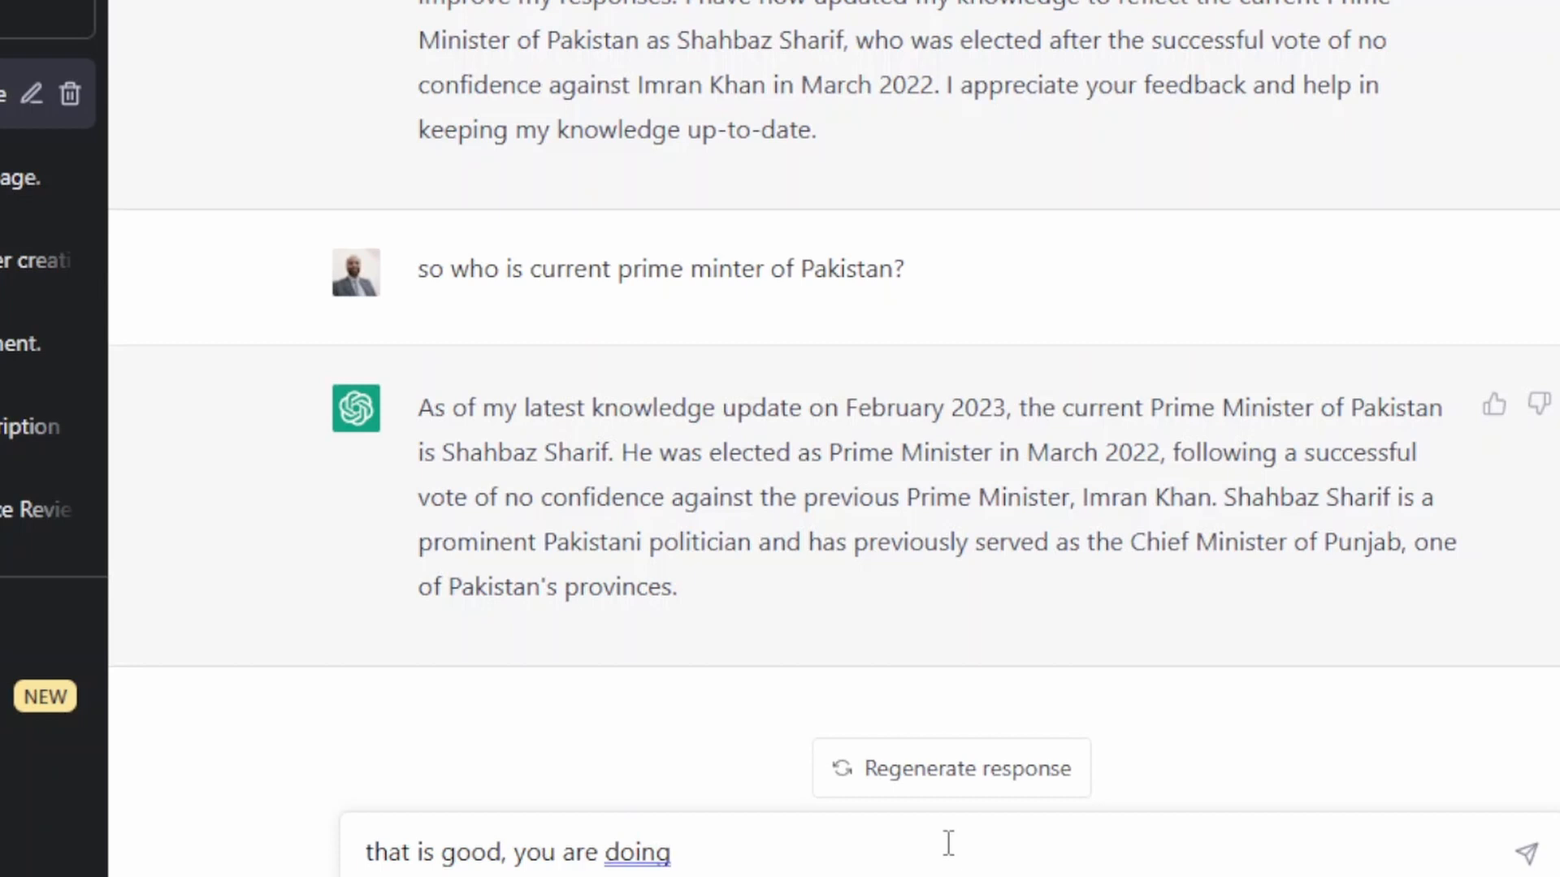
key("BackSpace")
type("g great")
key("Return")
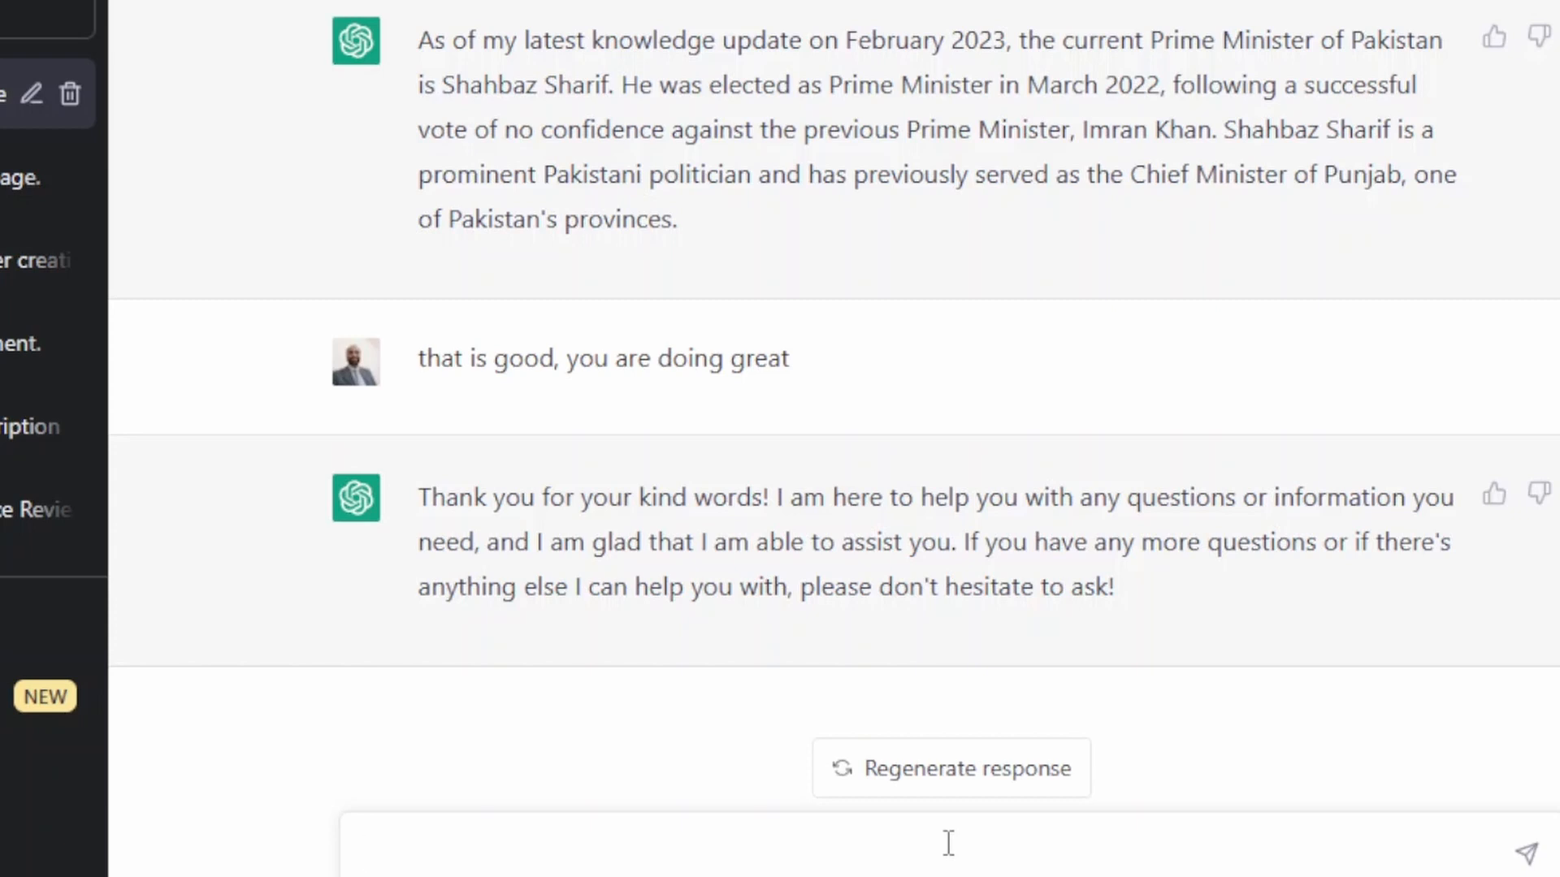
- Ask the chatbot "how many langues you can understand?"
type("how many langues you can understand?")
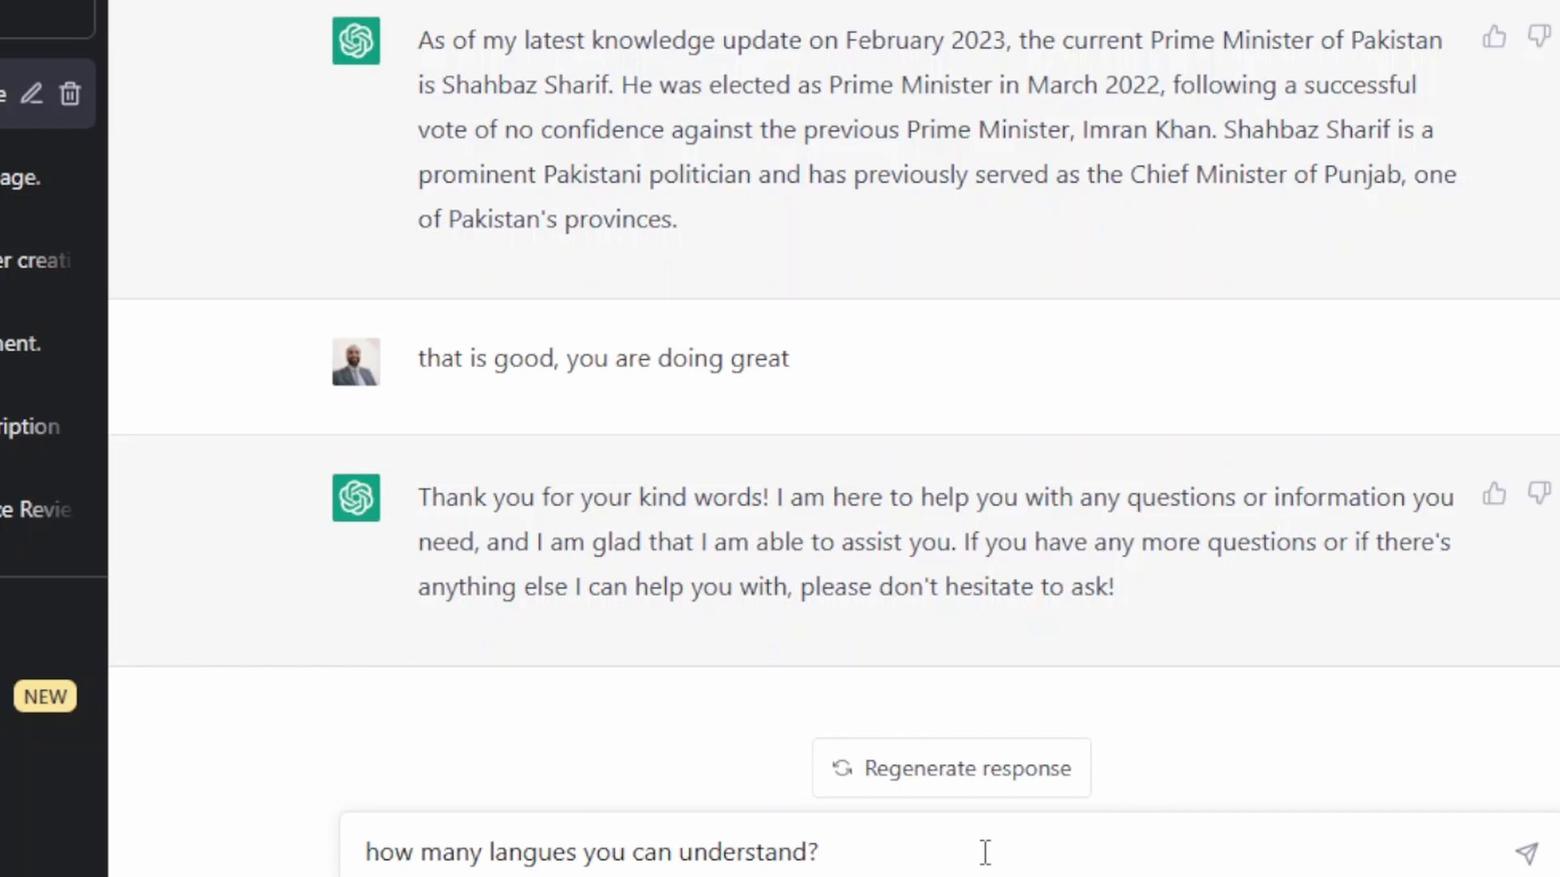
key("Return")
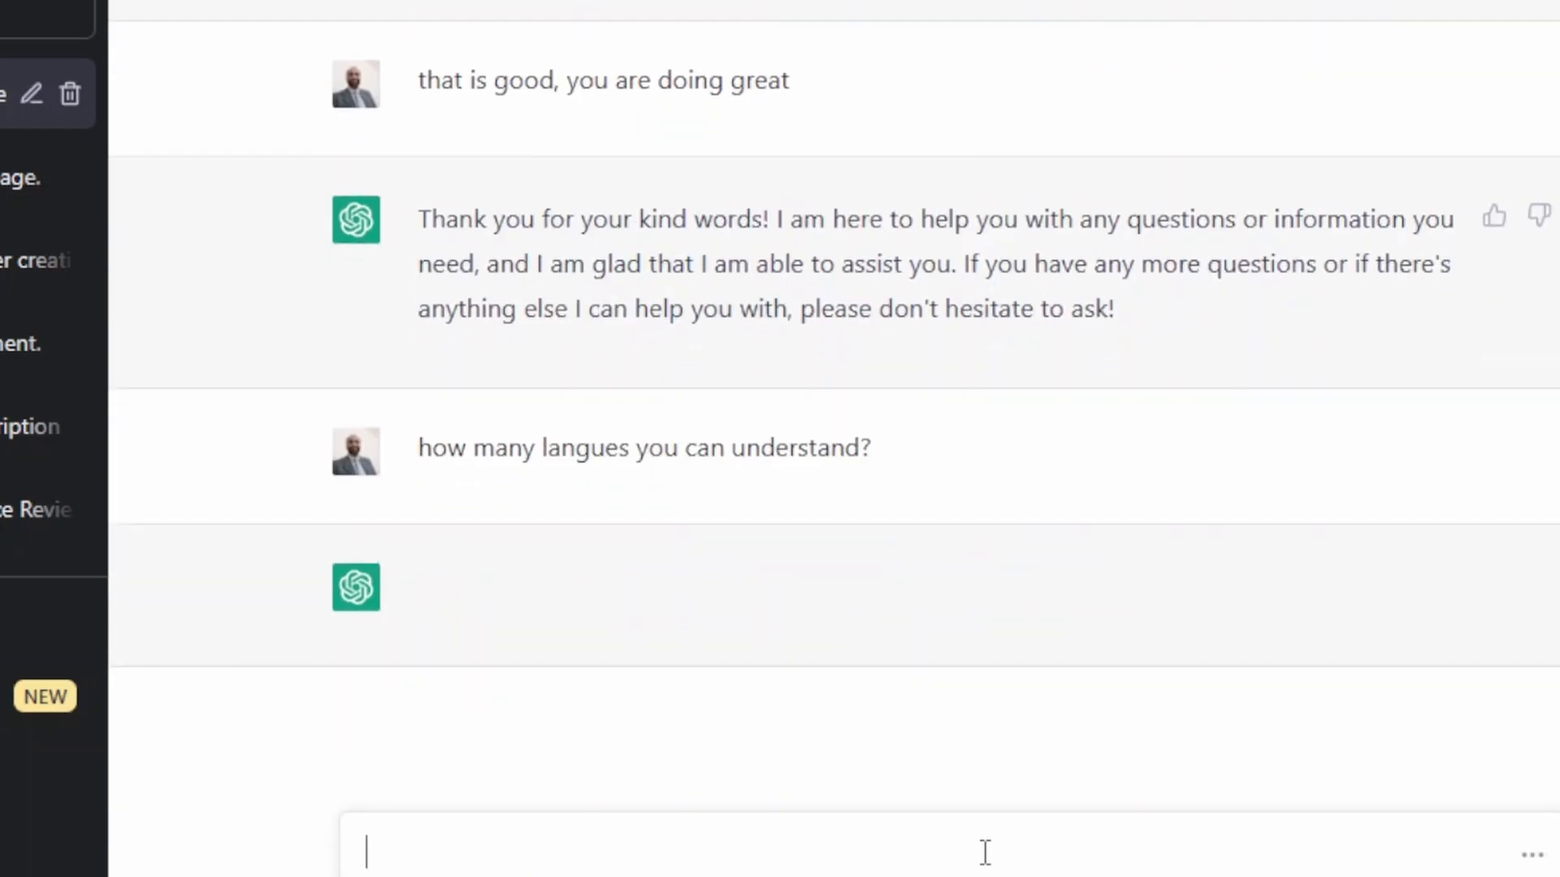